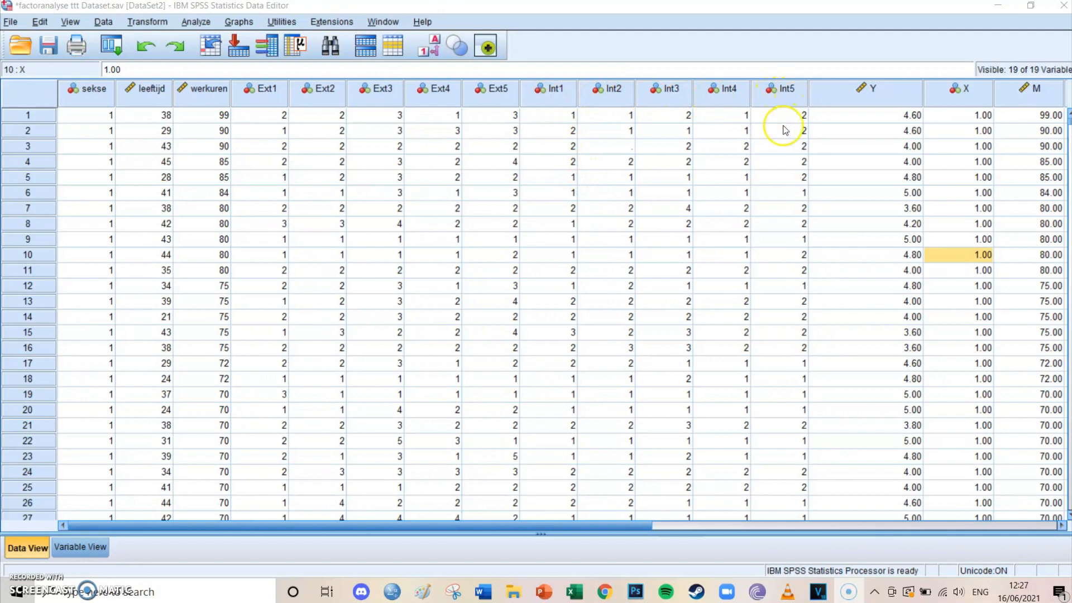
# Examine the Ext1 to Ext5 and Int1 to Int5 item columns in the dataset
pyautogui.click(558, 115)
pyautogui.click(647, 128)
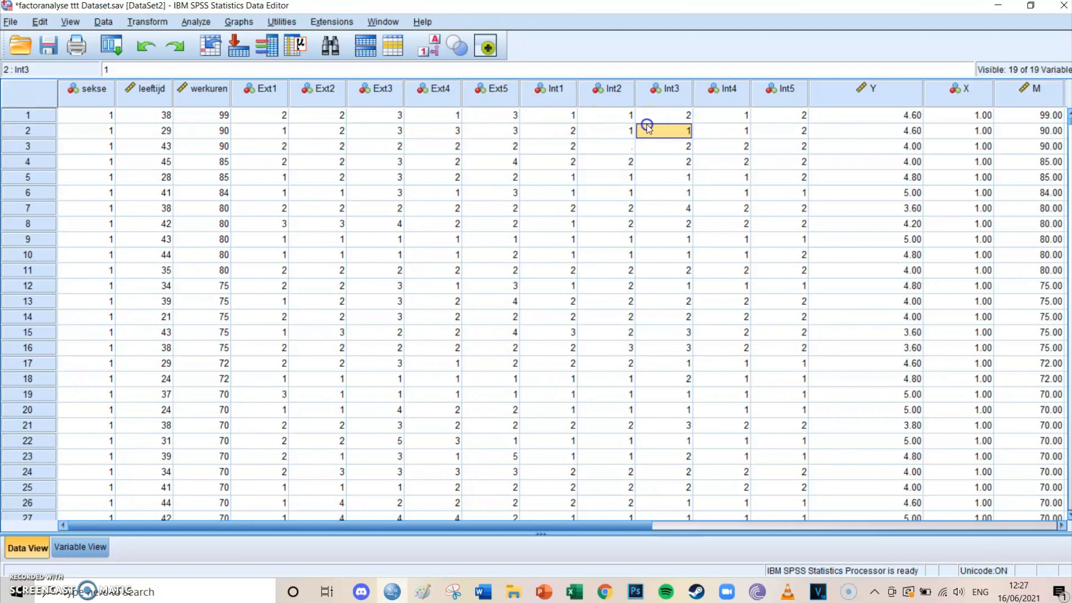
pyautogui.click(769, 146)
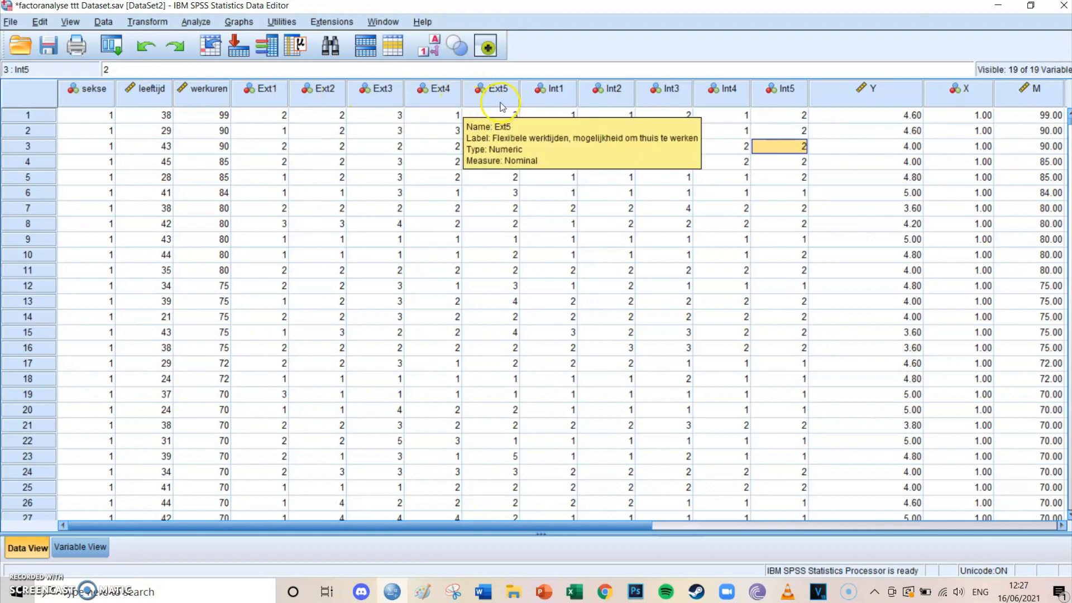
pyautogui.click(500, 129)
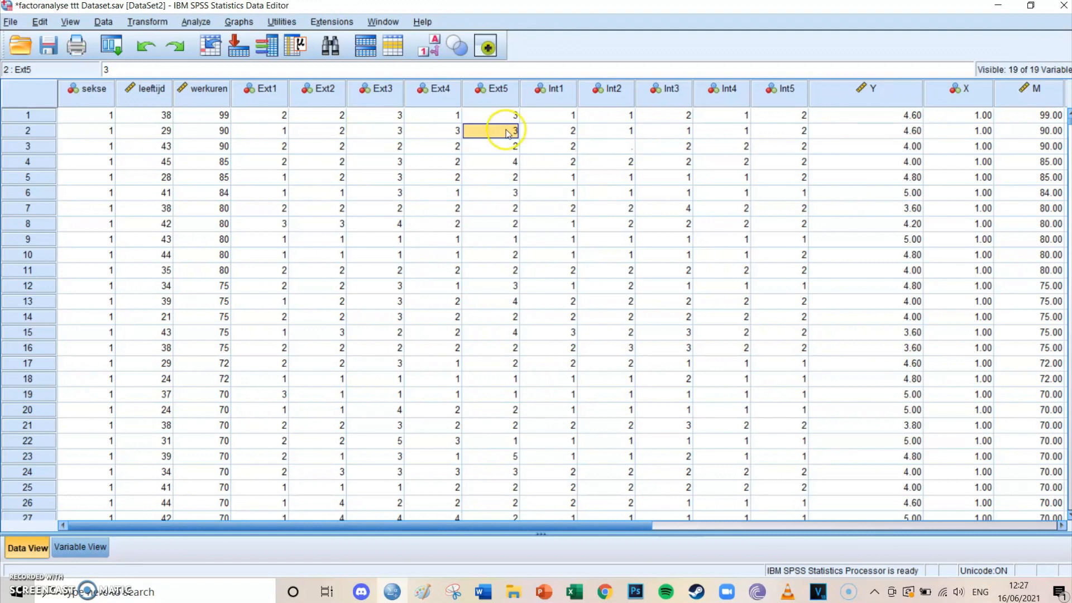
pyautogui.click(560, 137)
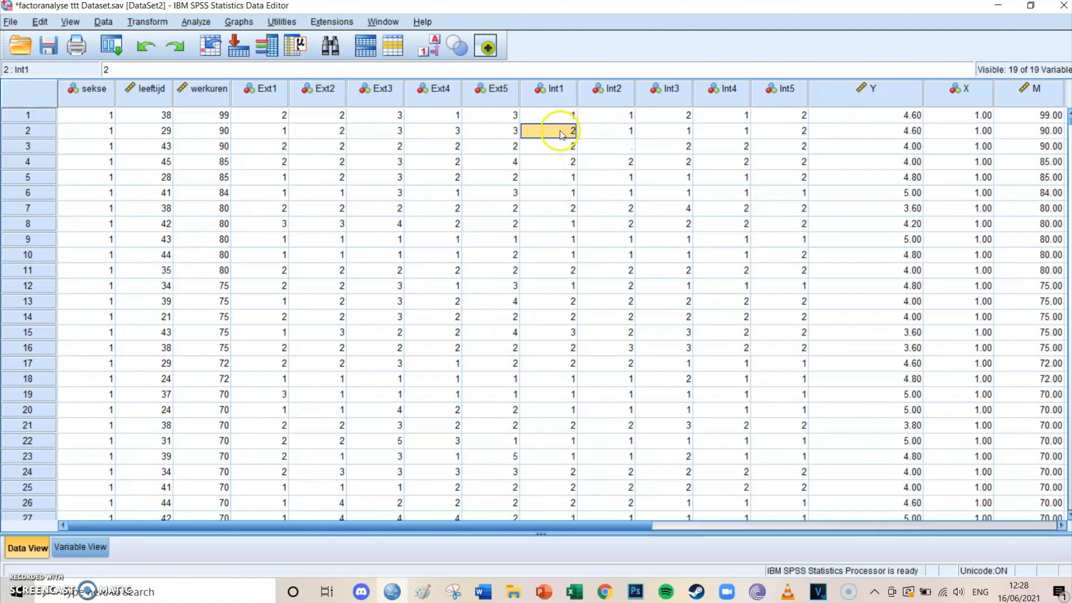
pyautogui.click(558, 144)
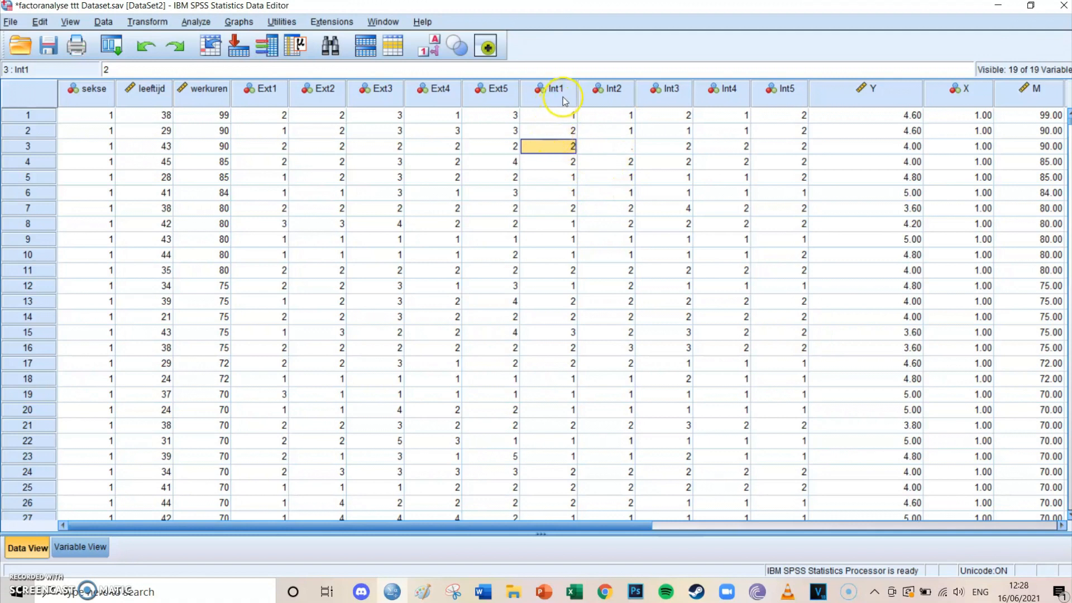
pyautogui.click(607, 151)
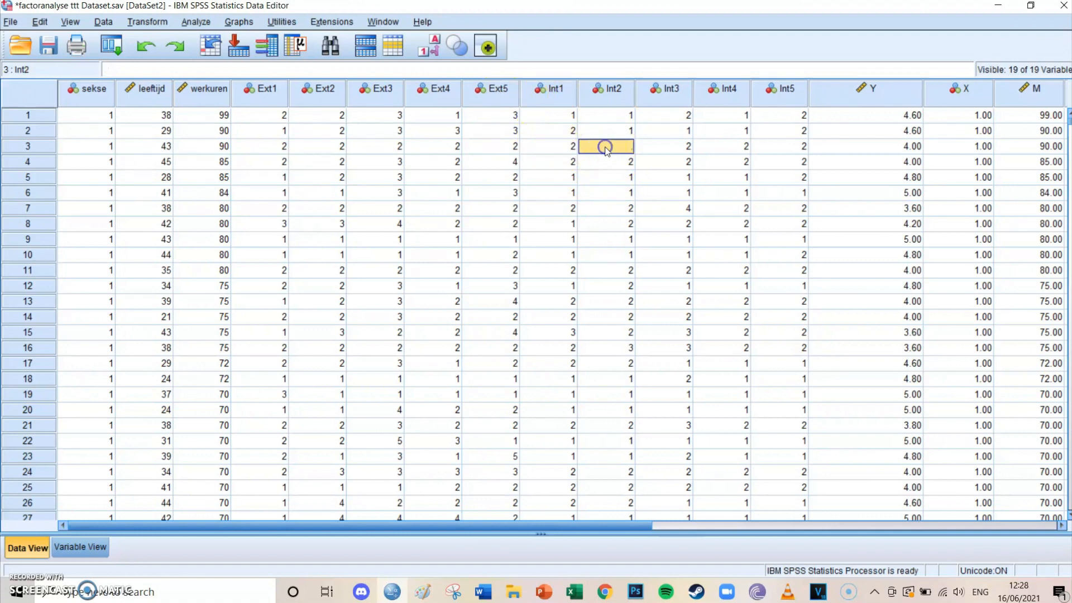
pyautogui.click(384, 149)
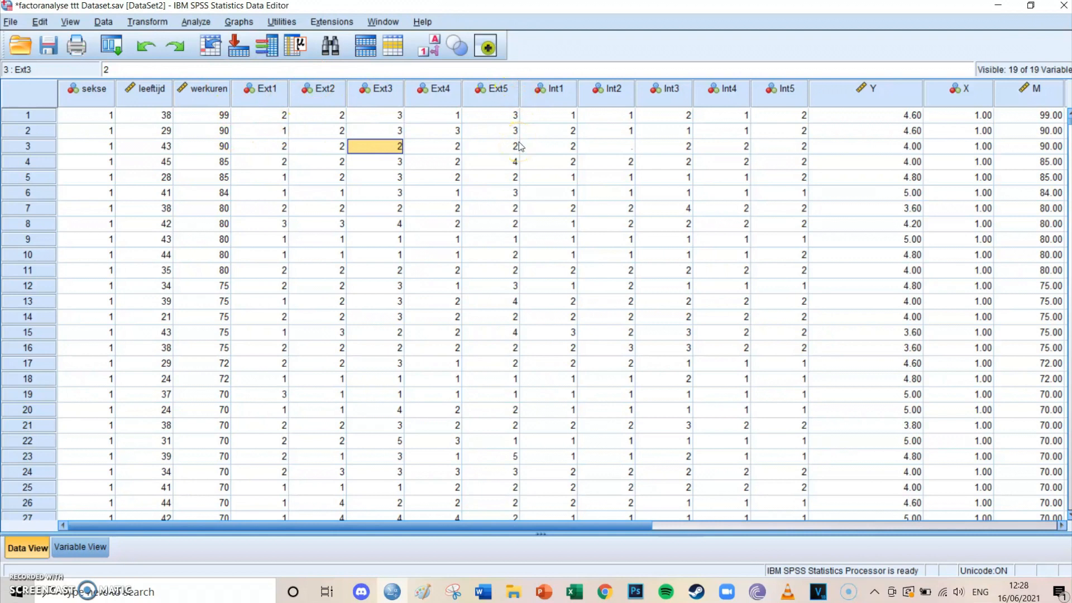
pyautogui.click(497, 146)
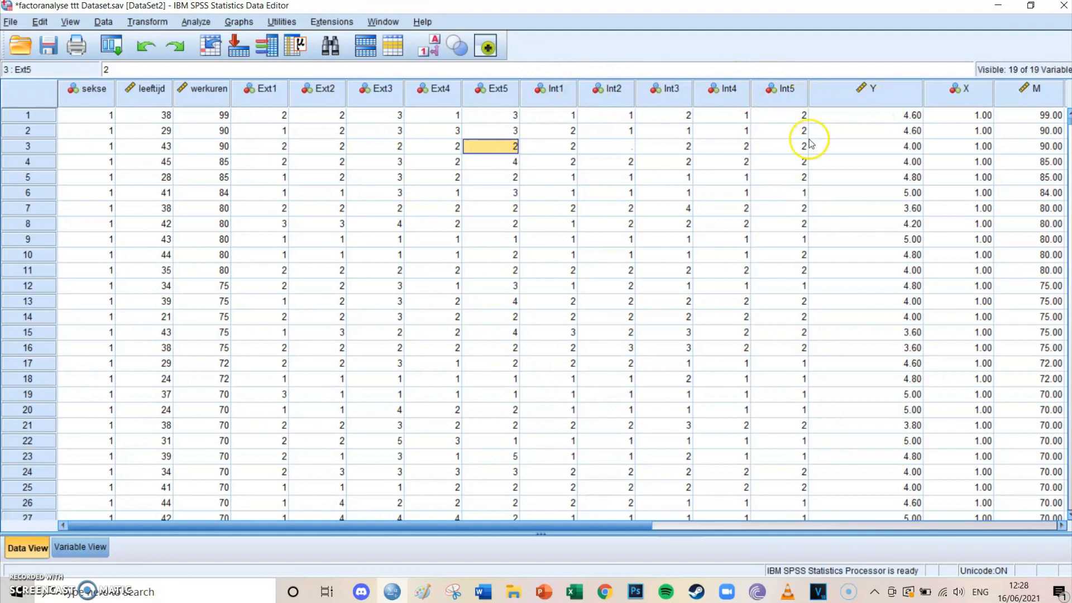
pyautogui.click(684, 149)
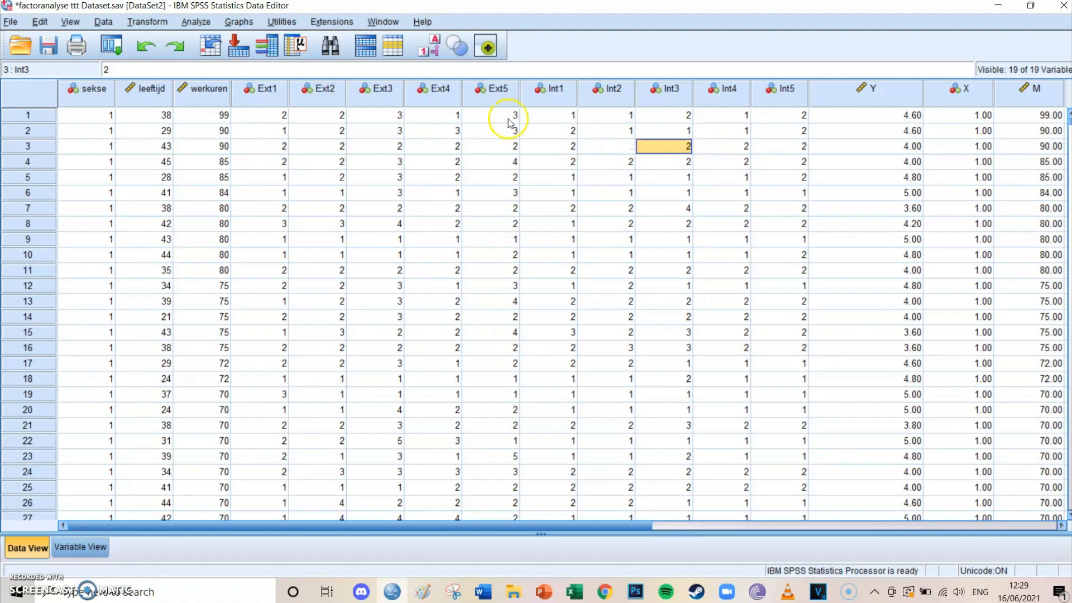
# Start a Factor Analysis, remove Int1 through Int5 from its variables and add Ext5 after Ext4
pyautogui.click(193, 23)
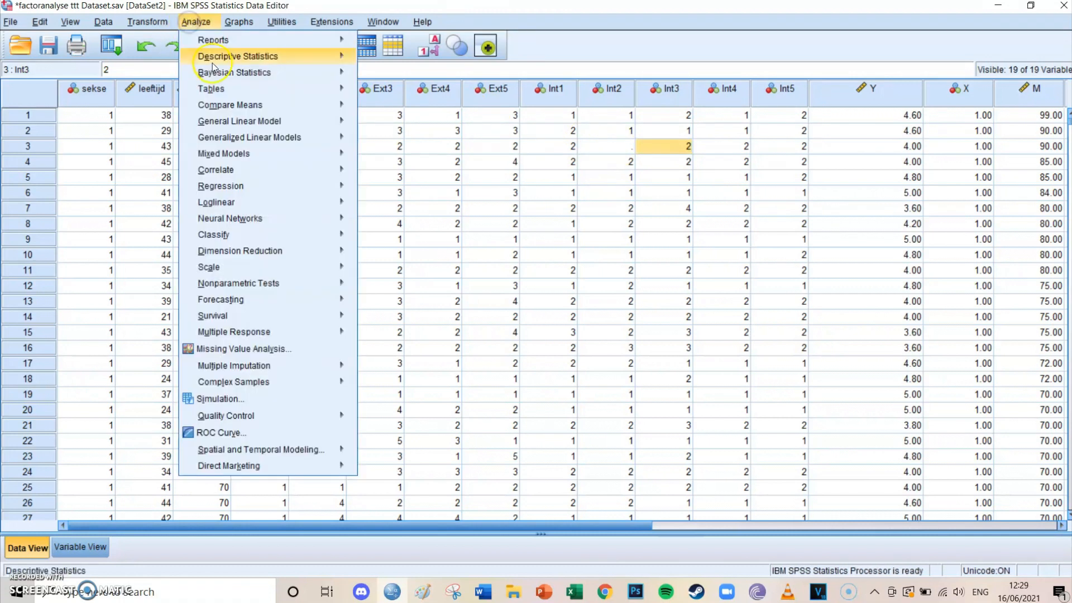
pyautogui.moveTo(283, 252)
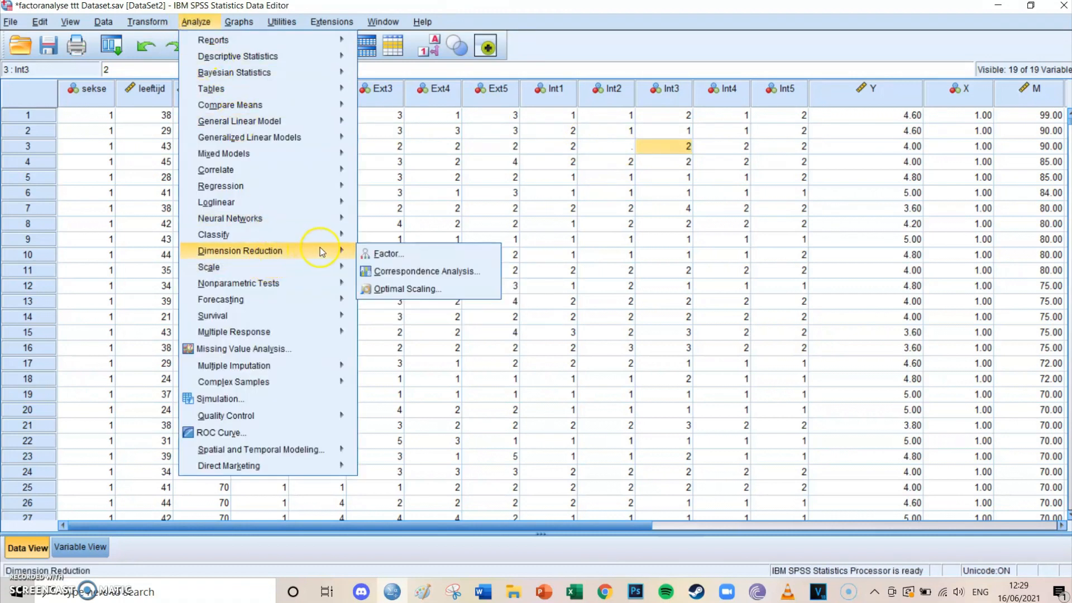
pyautogui.click(393, 248)
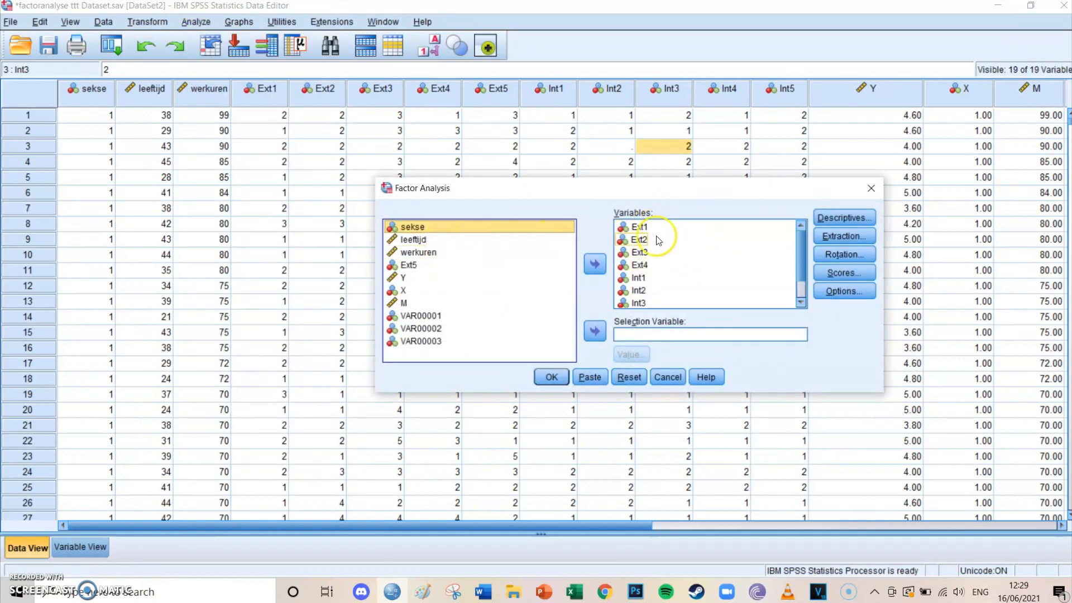
pyautogui.click(644, 281)
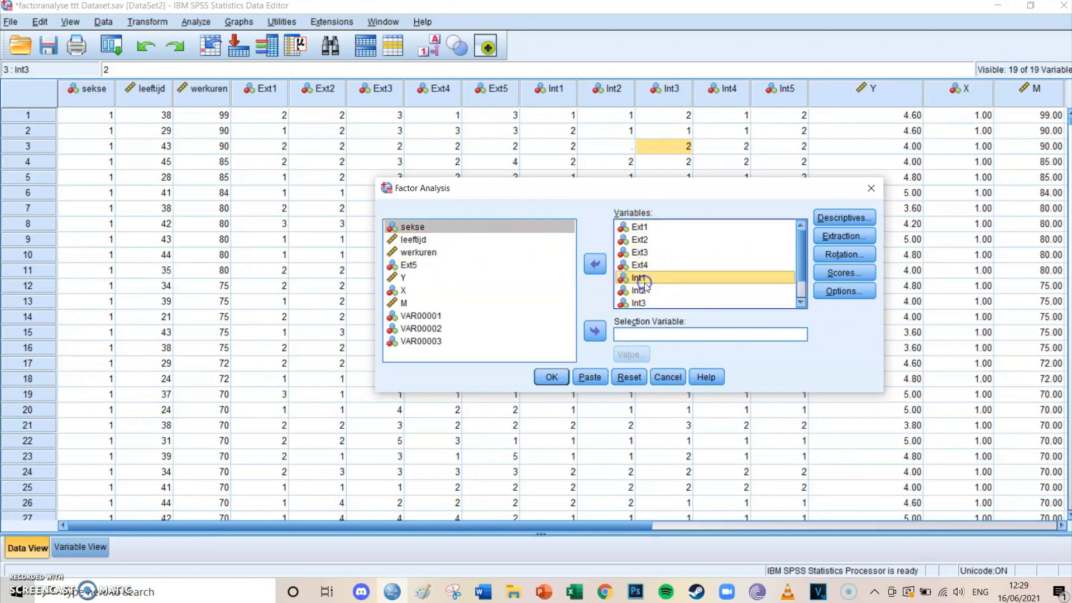
pyautogui.scroll(-1, 644, 282)
pyautogui.keyDown('shift'); pyautogui.click(642, 303); pyautogui.keyUp('shift')
pyautogui.click(595, 263)
pyautogui.click(408, 265)
pyautogui.click(592, 266)
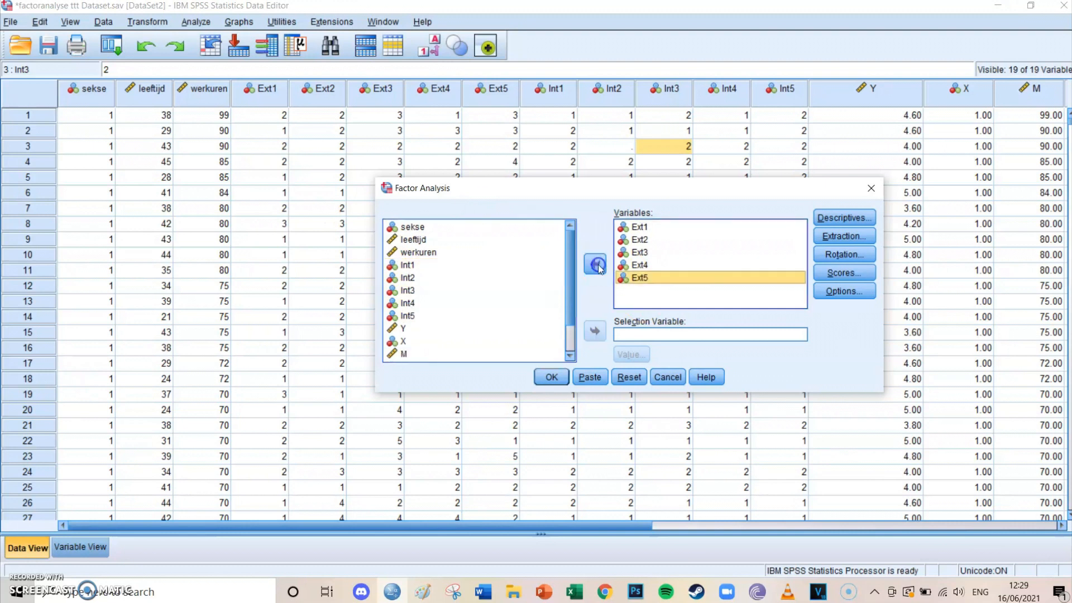
# Add Int1 through Int5 to the factor analysis variables after Ext5
pyautogui.click(411, 266)
pyautogui.keyDown('shift'); pyautogui.click(423, 318); pyautogui.keyUp('shift')
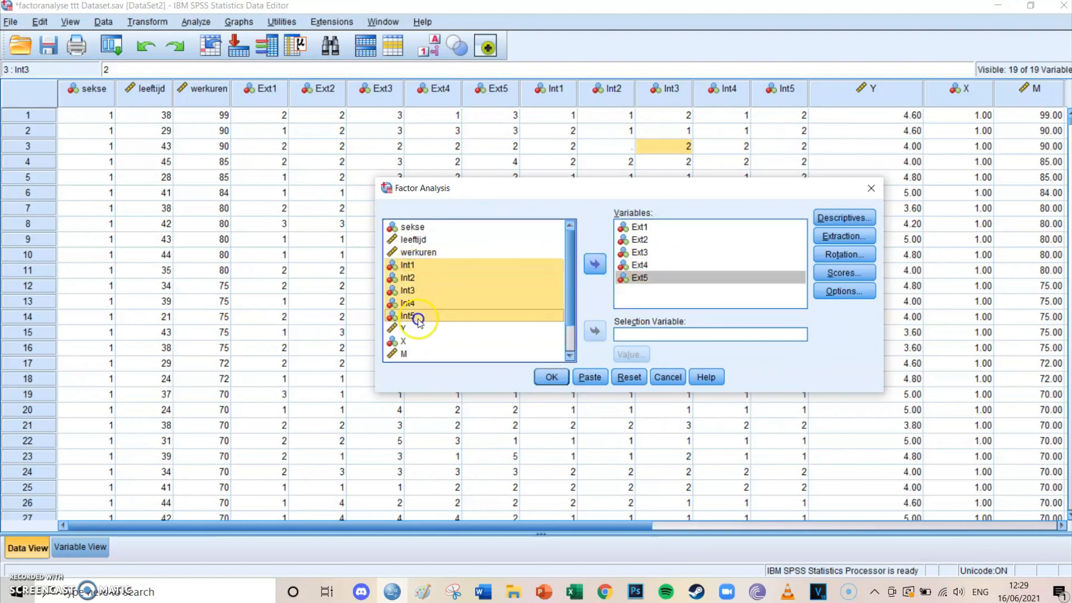
pyautogui.click(586, 258)
pyautogui.scroll(-2, 659, 256)
pyautogui.scroll(2, 659, 256)
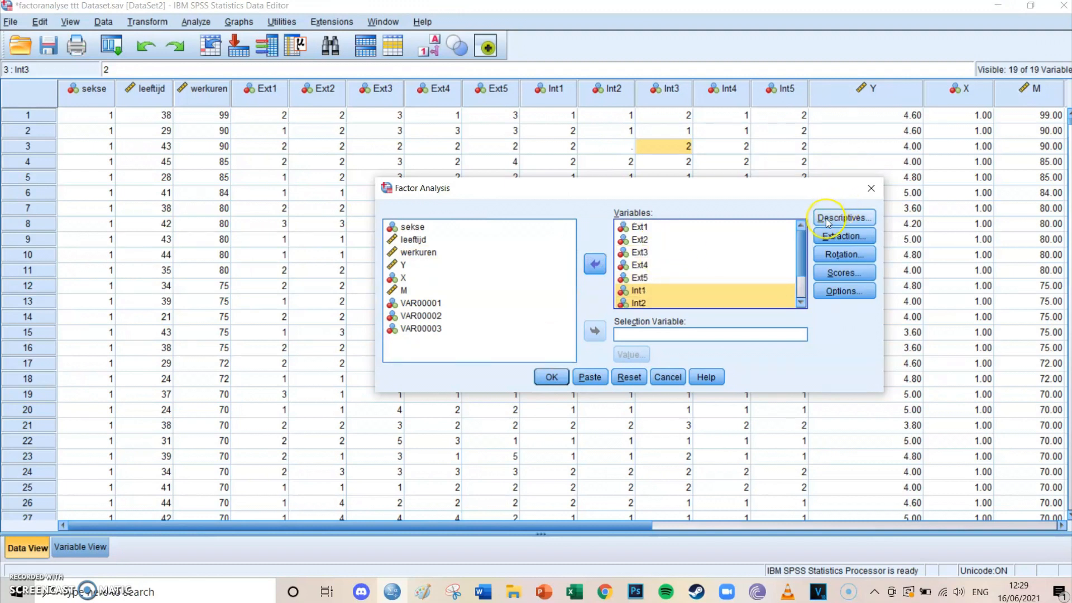
# Turn off the scree plot in the extraction settings, keeping principal components and eigenvalues greater than 1
pyautogui.click(837, 237)
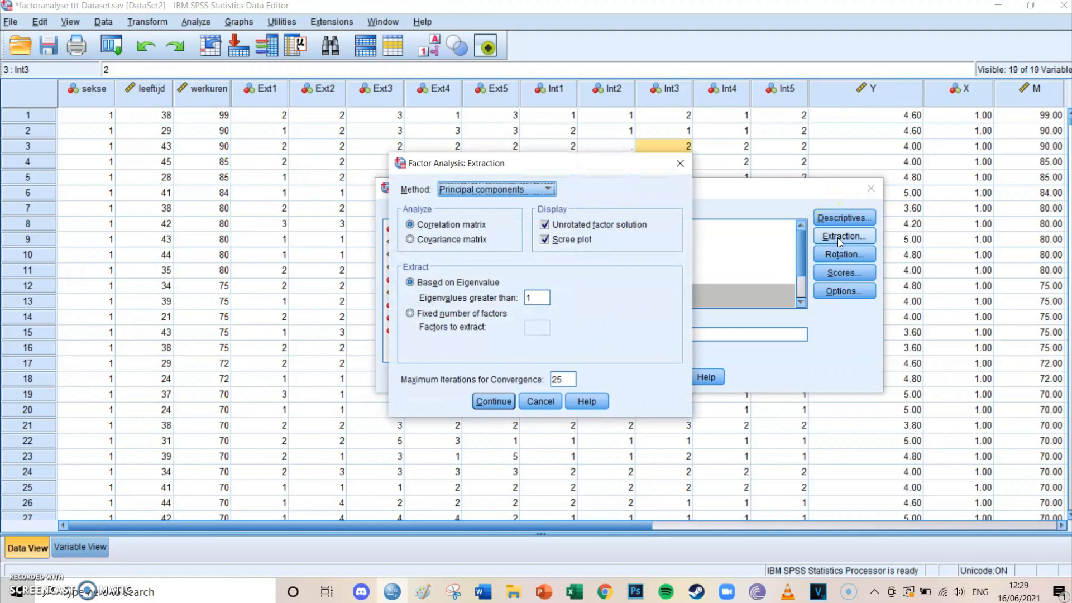
pyautogui.click(546, 240)
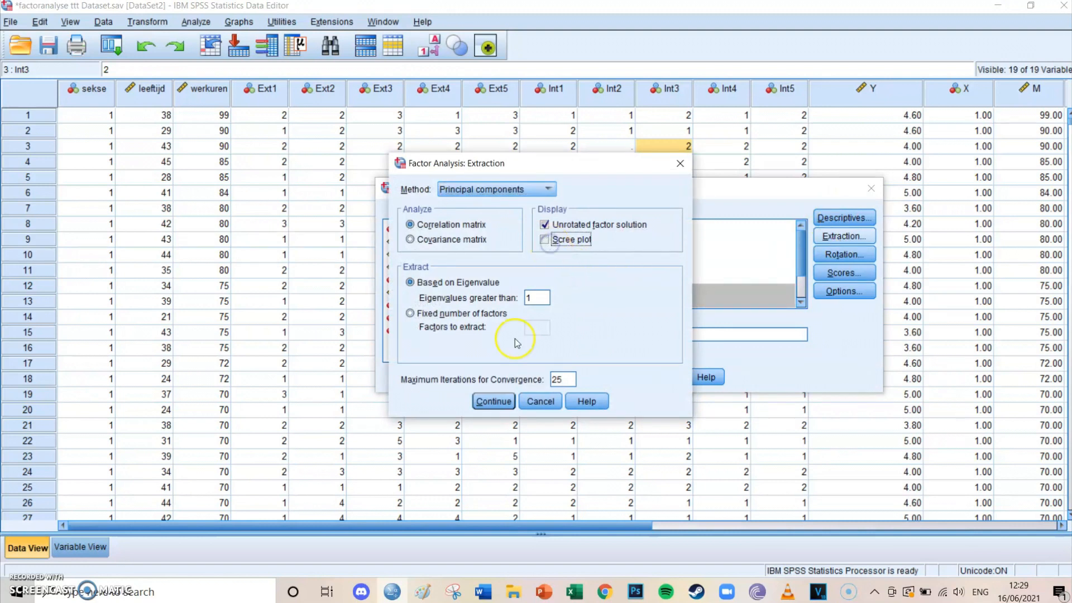
pyautogui.click(493, 401)
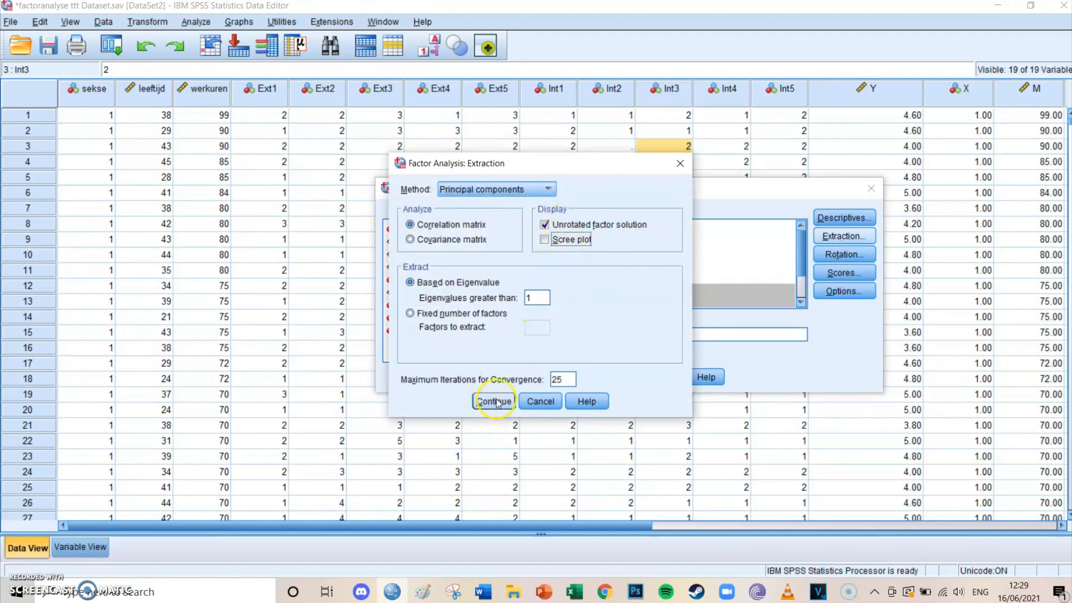
# Use Direct Oblimin rotation with delta 0, and leave the factor scores unsaved
pyautogui.click(834, 259)
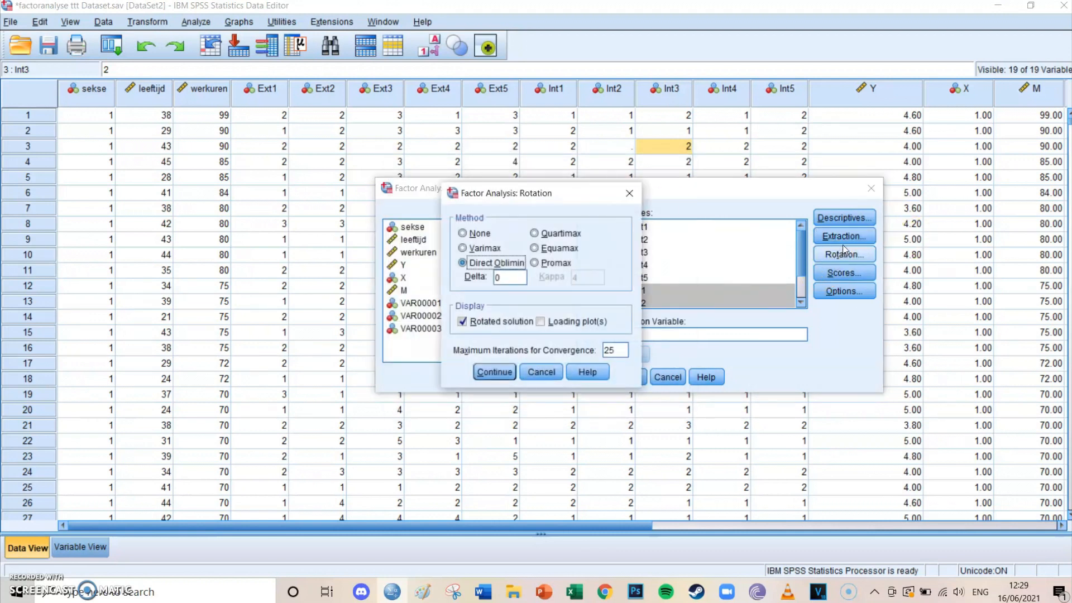
pyautogui.click(468, 269)
pyautogui.click(494, 372)
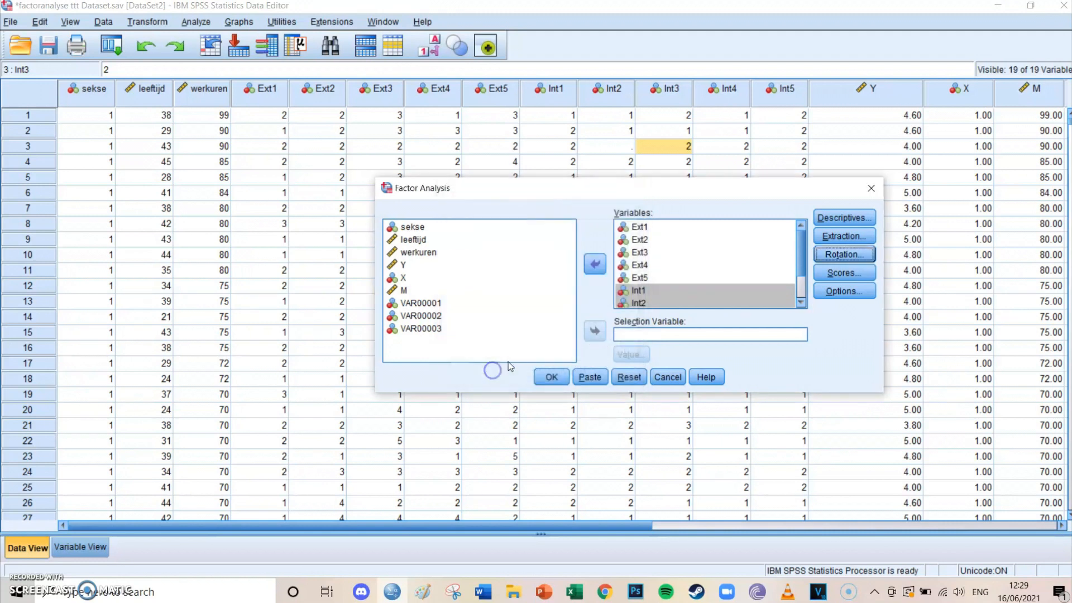
pyautogui.click(842, 273)
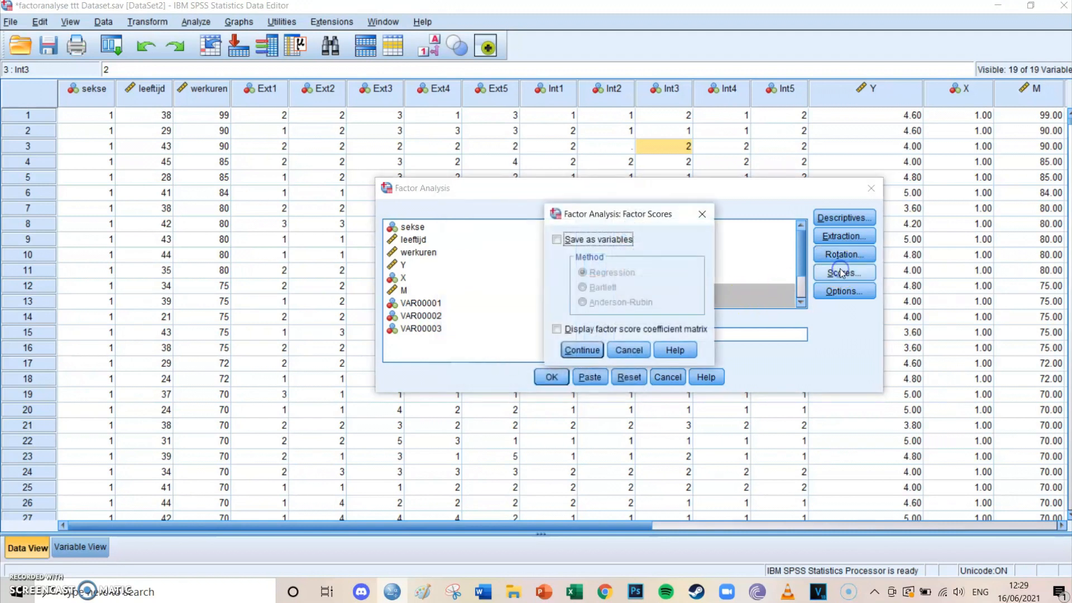
pyautogui.click(581, 349)
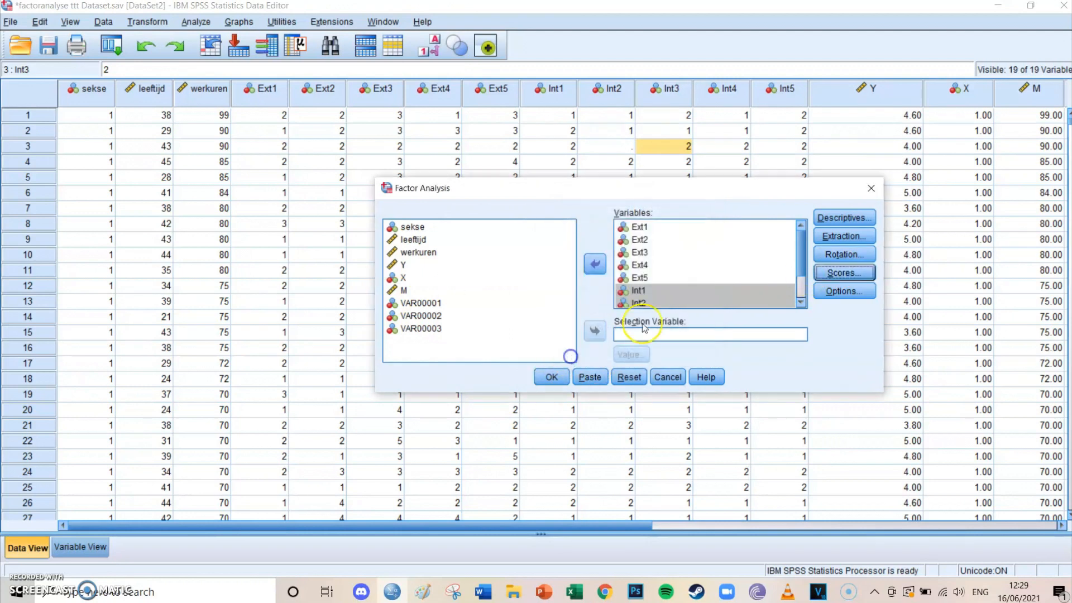
# Keep listwise exclusion and suppress small coefficients with an absolute value below .20 in the factor analysis options
pyautogui.click(826, 290)
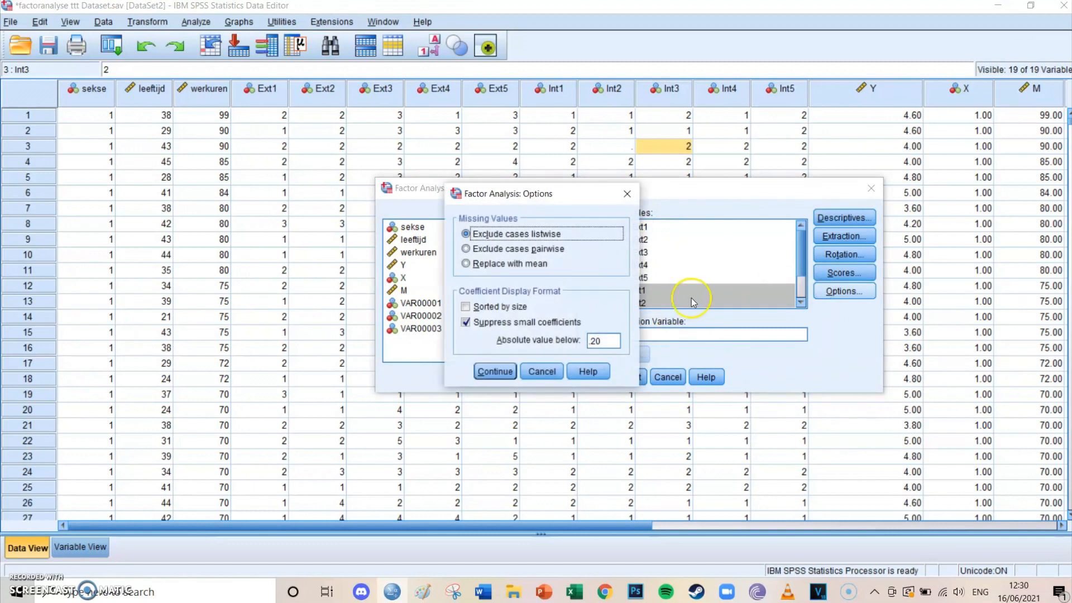
pyautogui.click(465, 323)
pyautogui.click(465, 323)
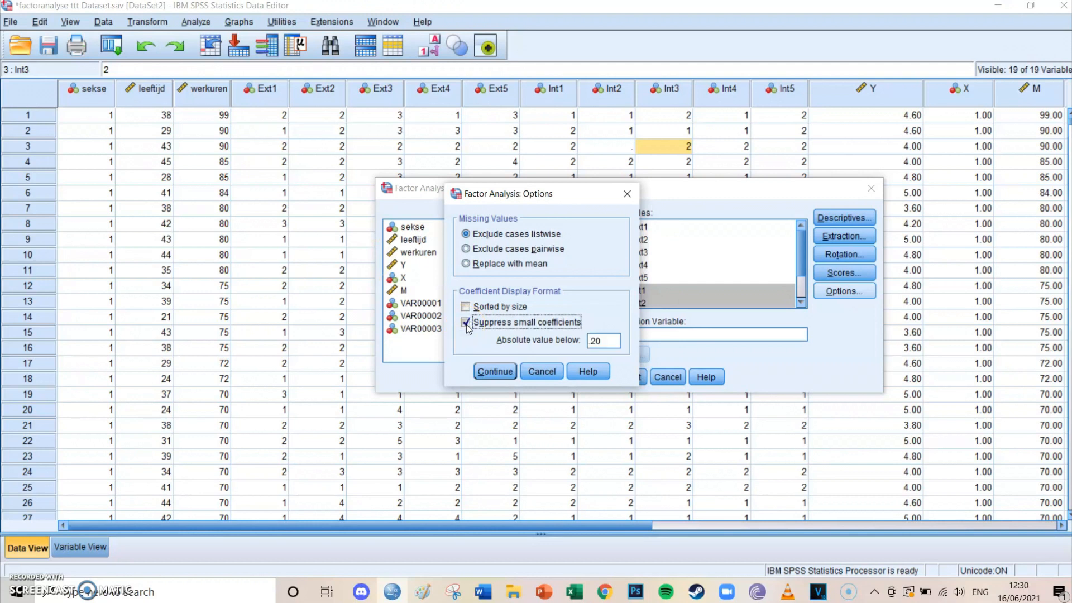
pyautogui.doubleClick(607, 337)
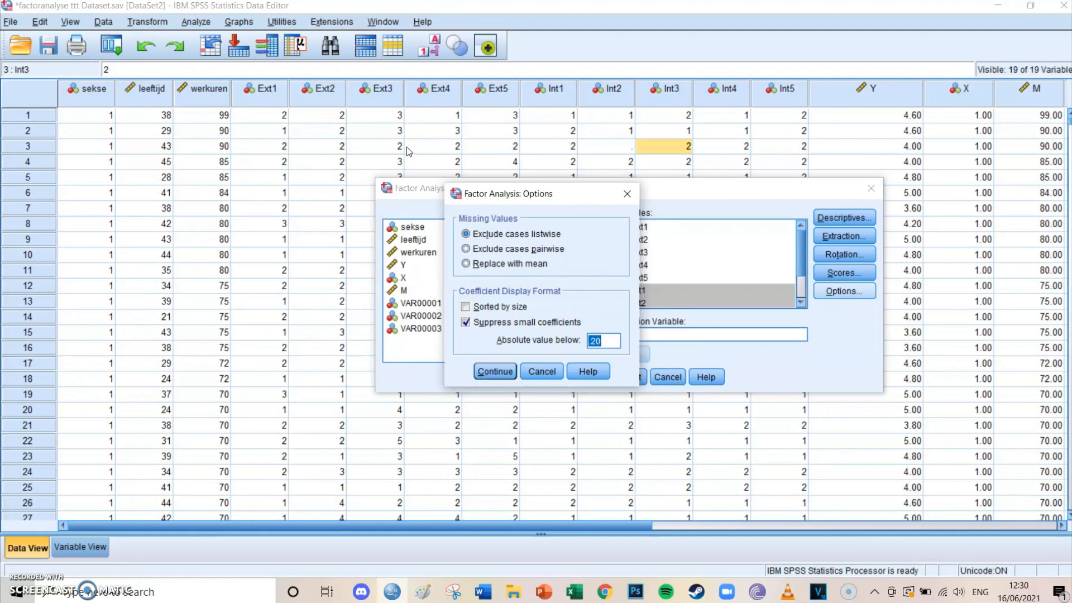
pyautogui.click(611, 341)
pyautogui.click(607, 342)
pyautogui.click(494, 371)
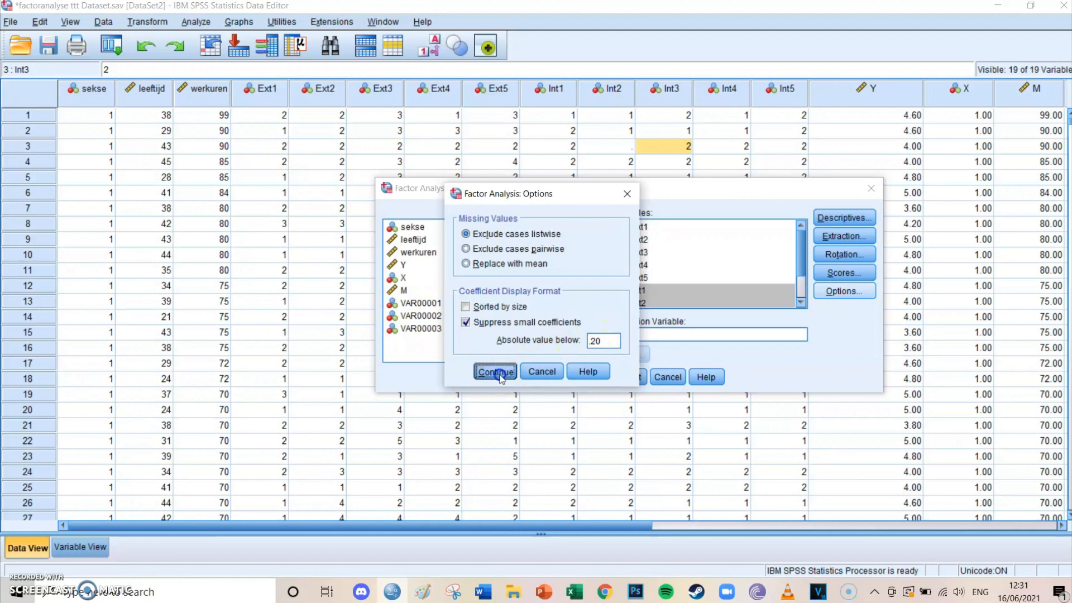
# Paste the factor analysis as syntax and run the whole FACTOR command
pyautogui.click(588, 377)
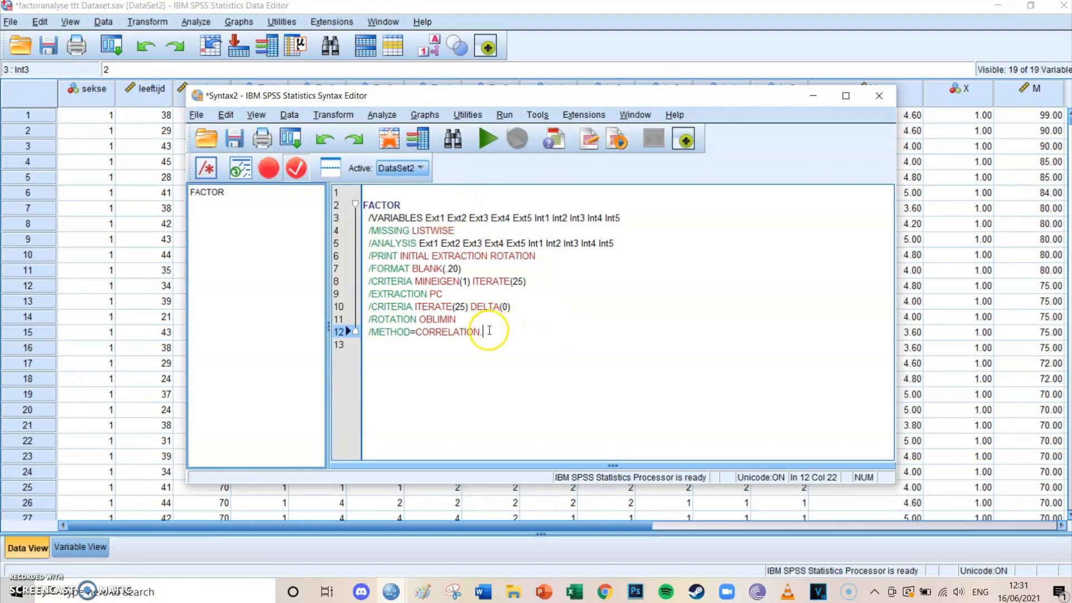
pyautogui.moveTo(484, 332); pyautogui.dragTo(353, 206)
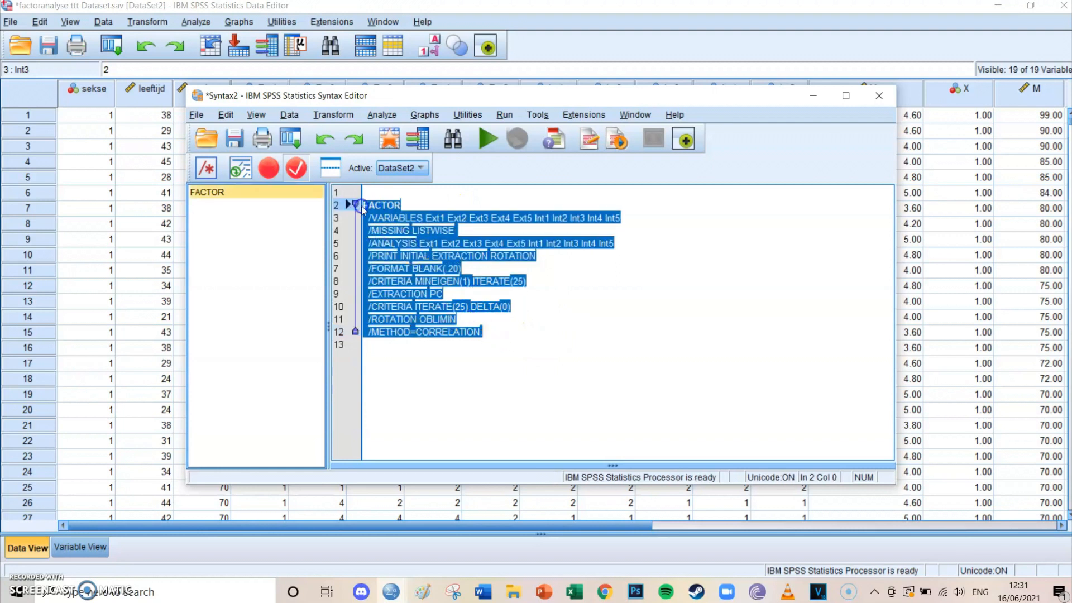
pyautogui.click(490, 144)
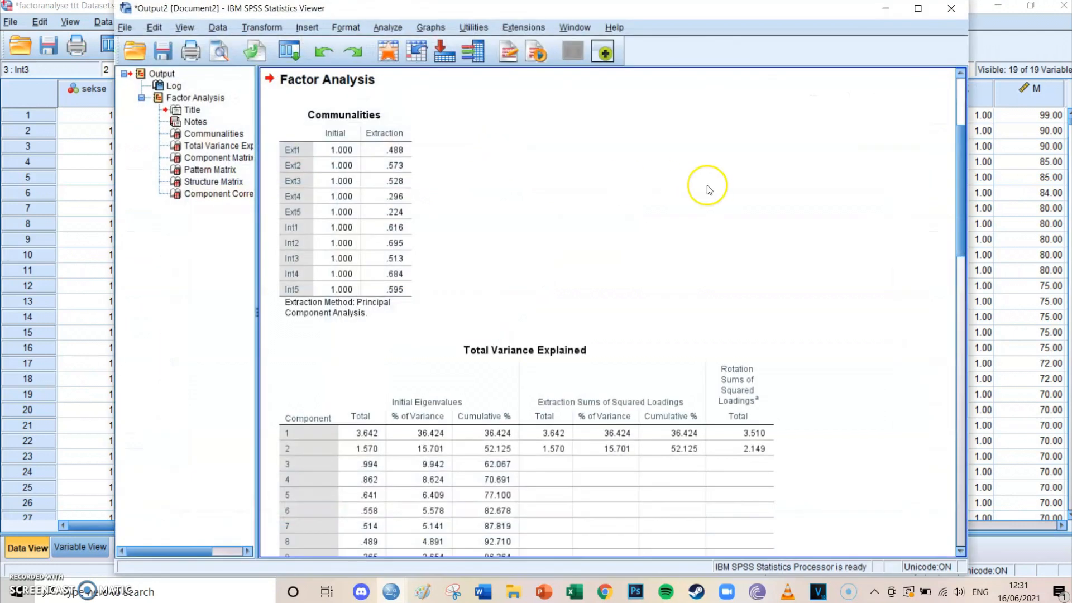
# Examine the Communalities, Total Variance Explained and Component Matrix tables in the factor analysis output
pyautogui.scroll(-3, 671, 246)
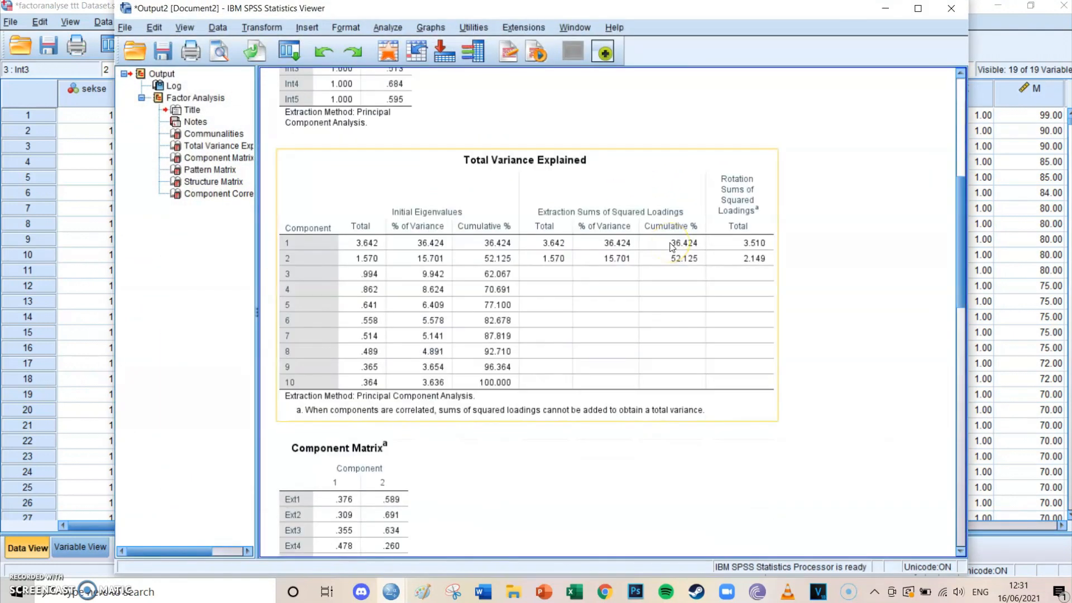
pyautogui.scroll(5, 671, 247)
pyautogui.scroll(1, 671, 246)
pyautogui.scroll(-2, 672, 247)
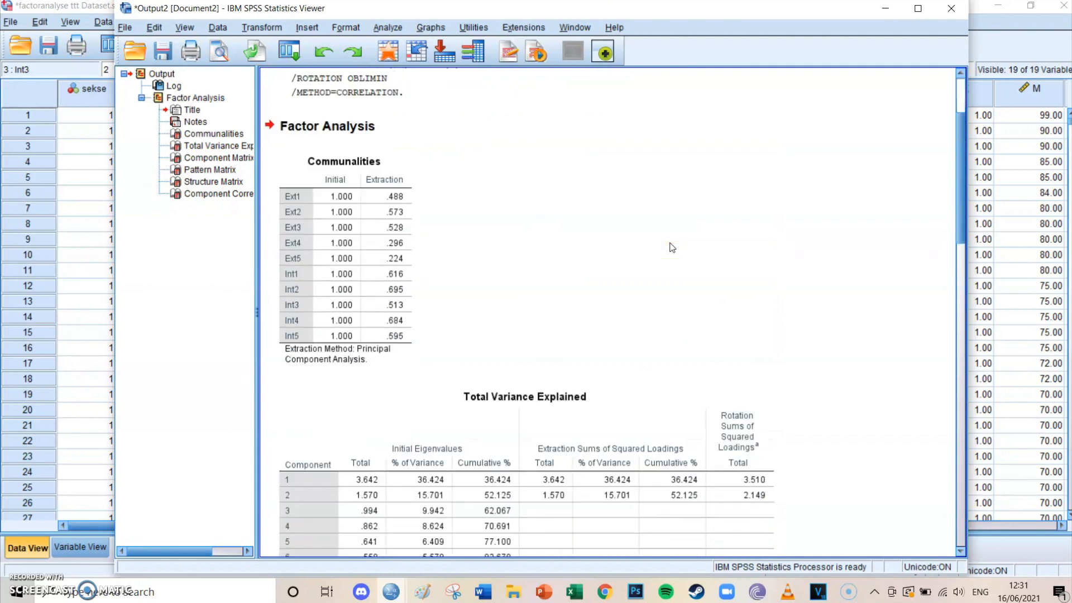
pyautogui.scroll(-3, 671, 247)
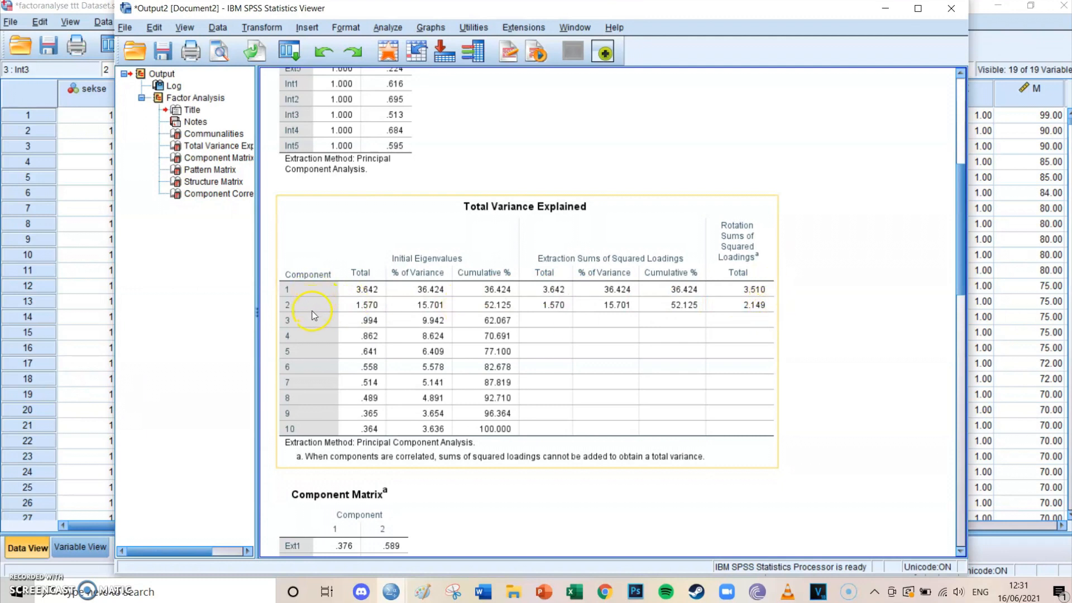
pyautogui.click(781, 342)
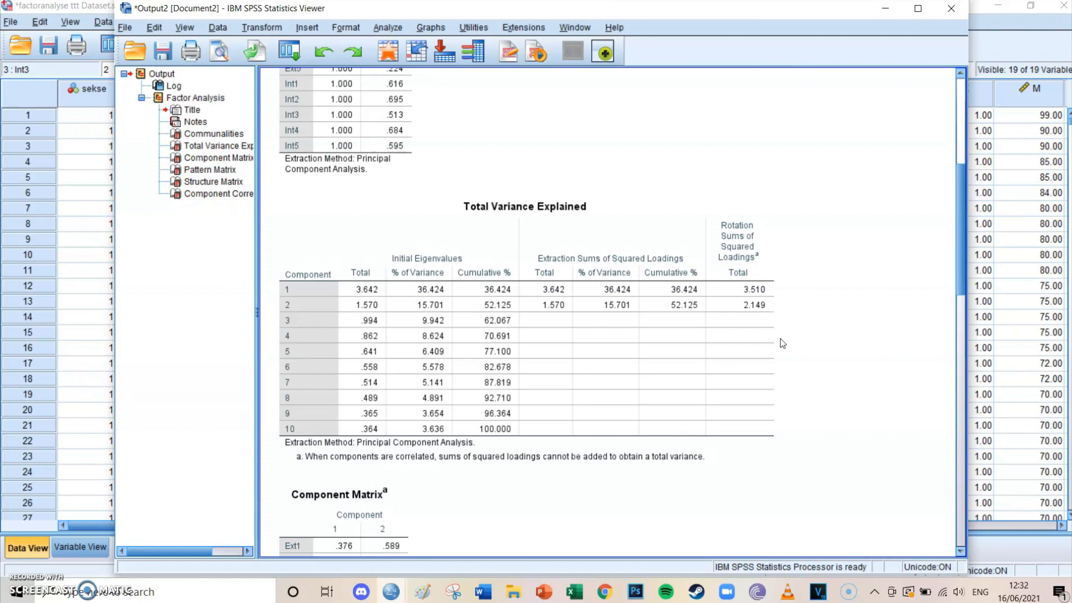
pyautogui.scroll(-5, 782, 343)
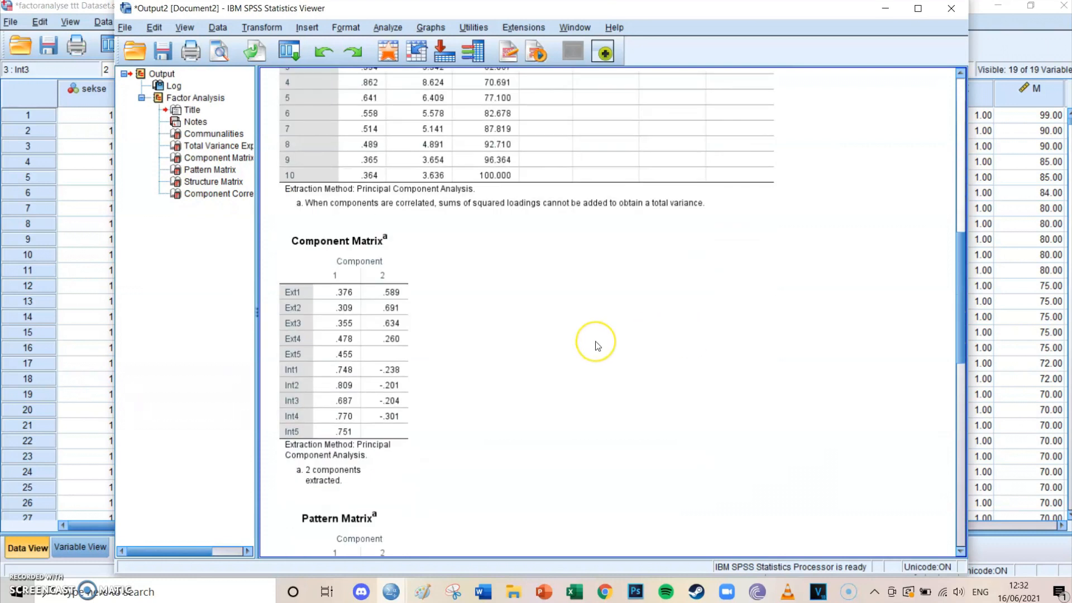
# Examine the Pattern Matrix, comparing the loadings of Ext4 and Ext5 on both components with those of the other items
pyautogui.scroll(-1, 596, 347)
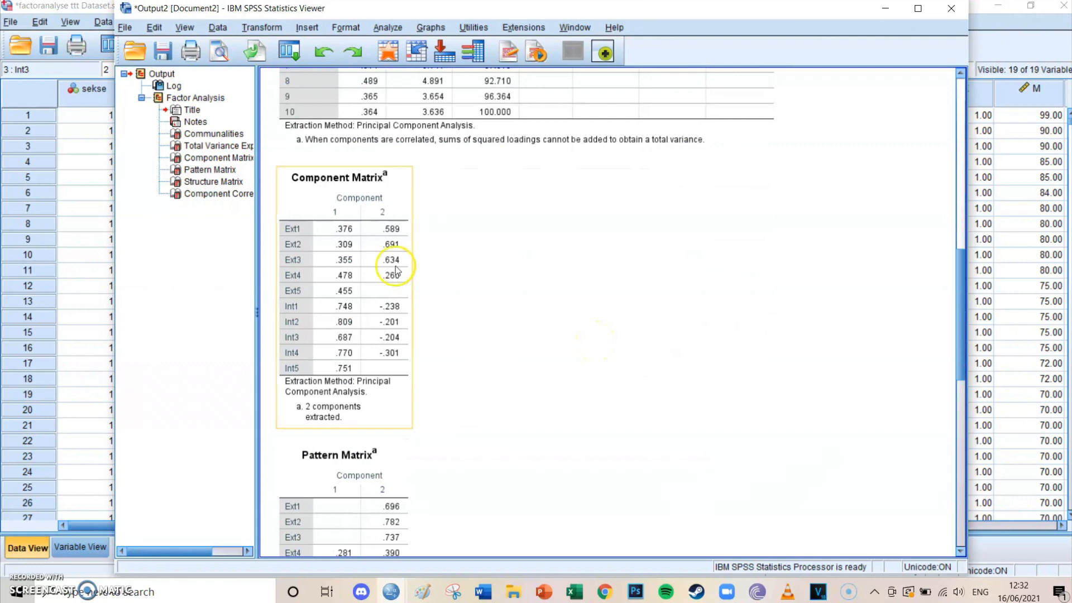
pyautogui.scroll(-5, 634, 293)
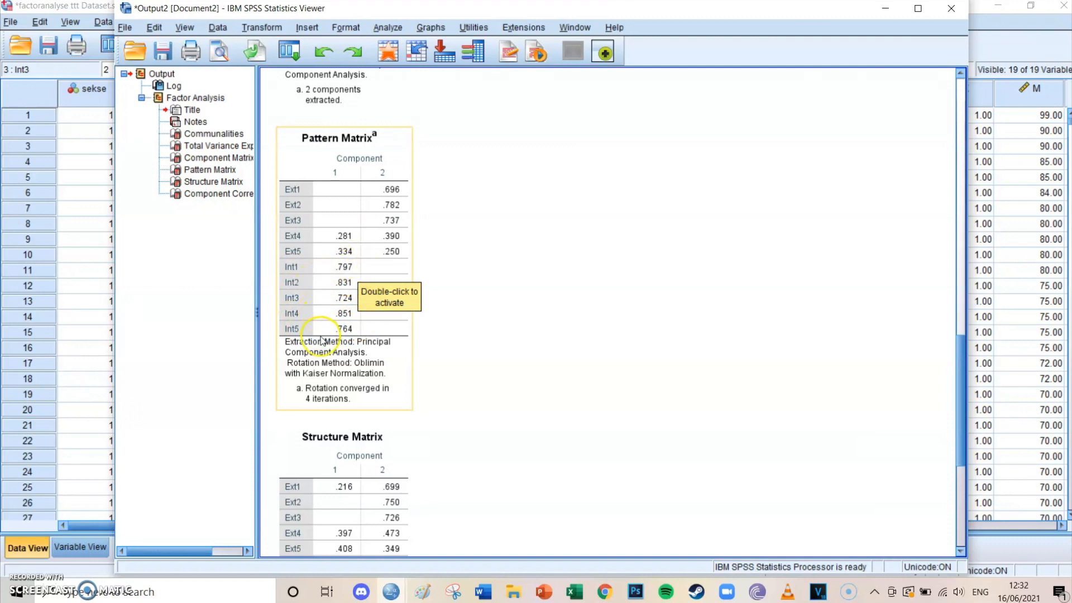
pyautogui.click(510, 294)
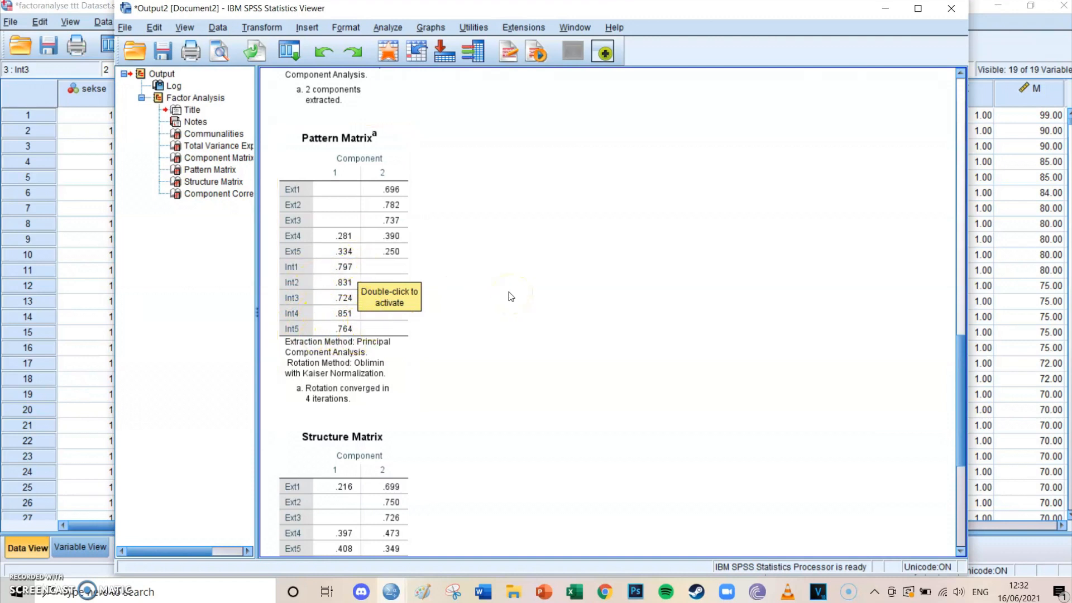
pyautogui.click(484, 284)
pyautogui.click(406, 227)
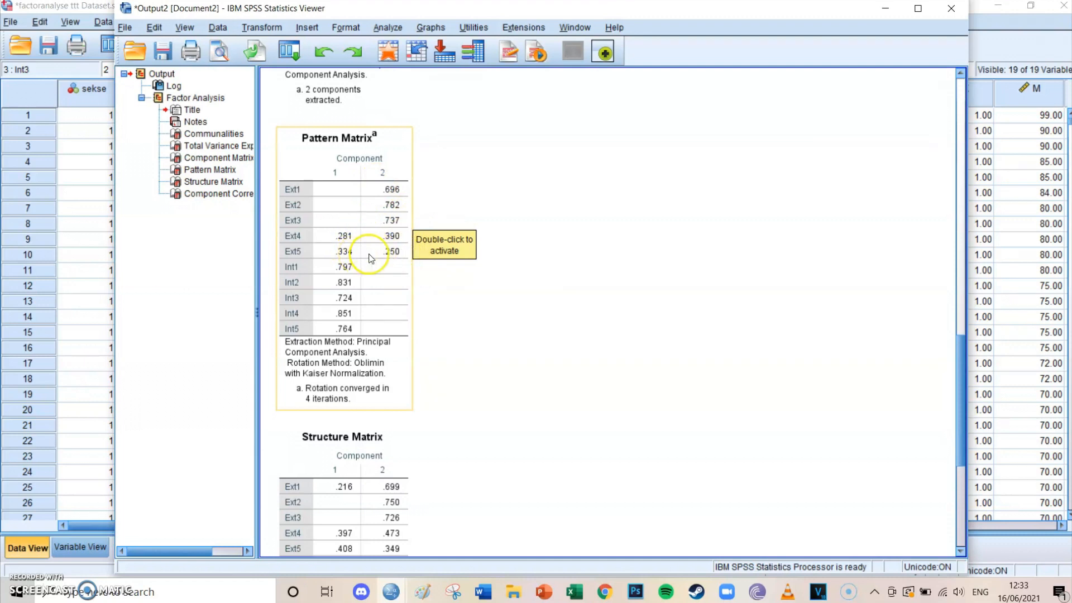
pyautogui.click(556, 246)
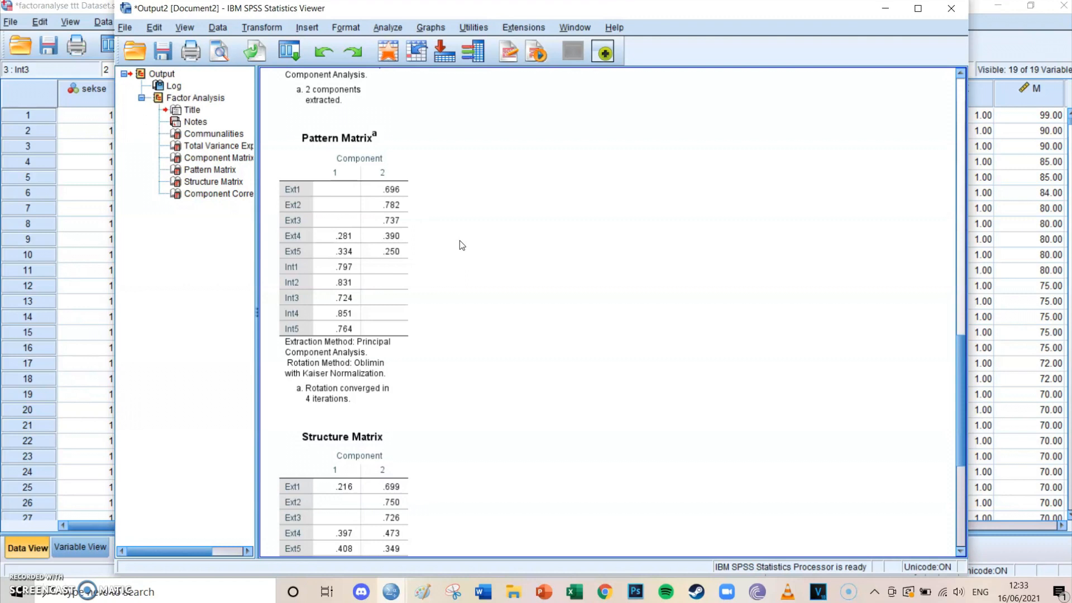
pyautogui.click(371, 243)
# Return to the dataset and look at the scores in the Ext5 column
pyautogui.click(62, 207)
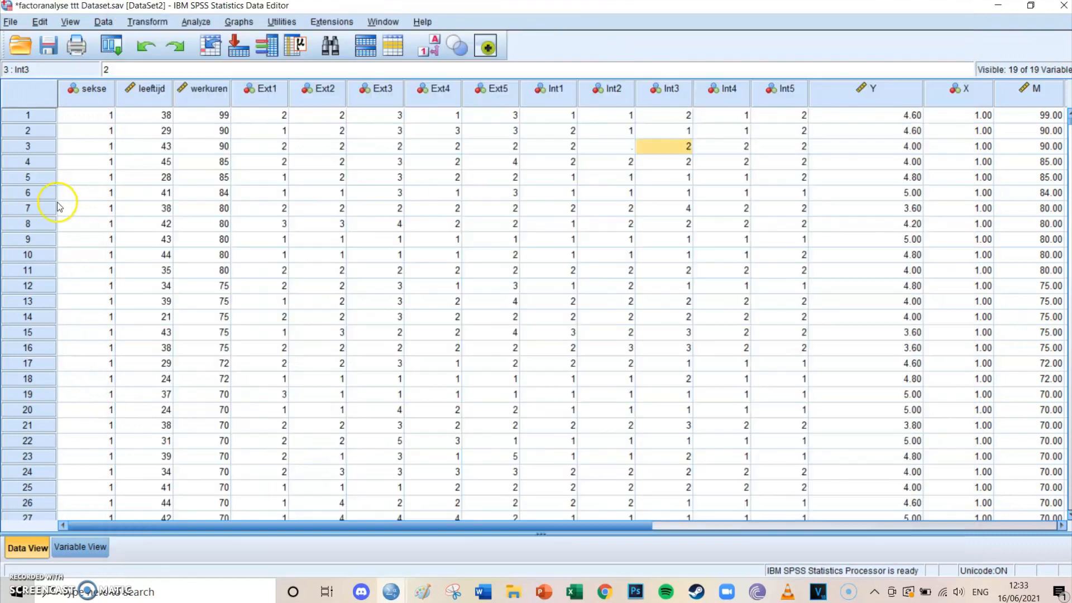
pyautogui.click(296, 130)
pyautogui.click(507, 130)
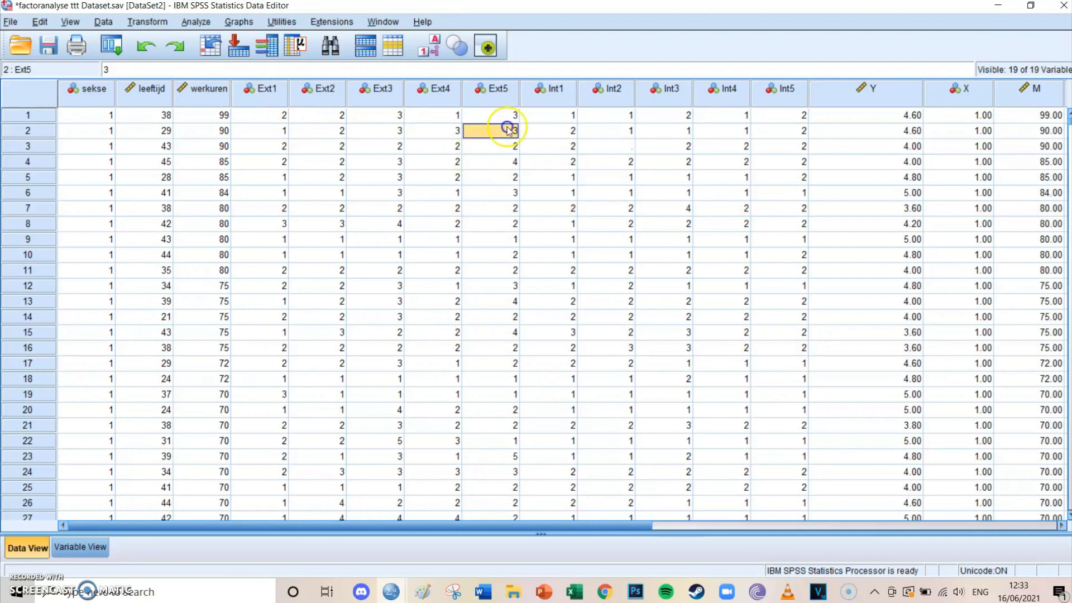
pyautogui.click(503, 118)
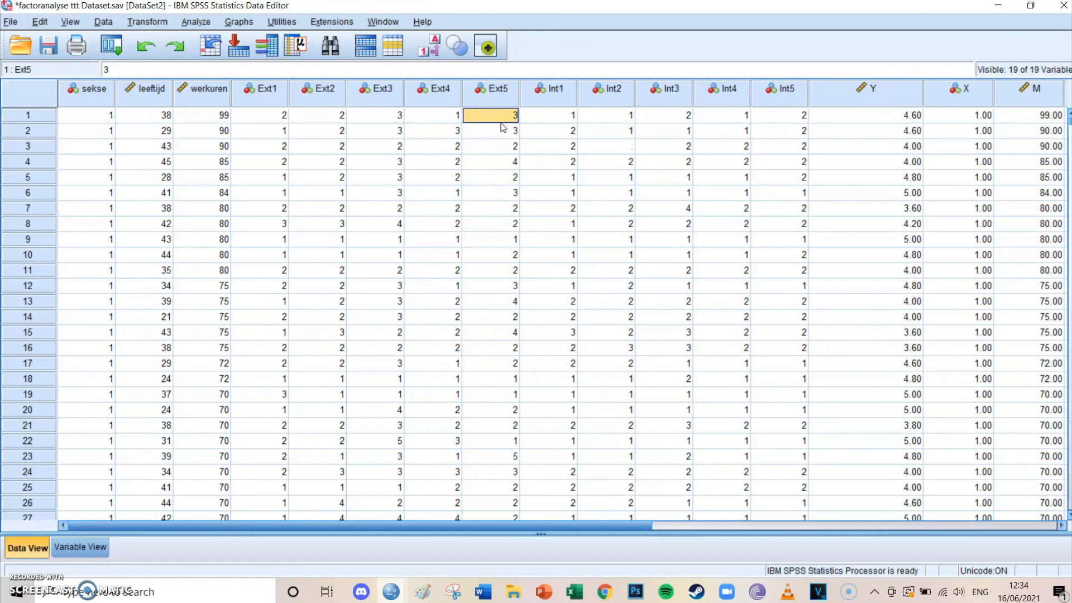
pyautogui.click(496, 129)
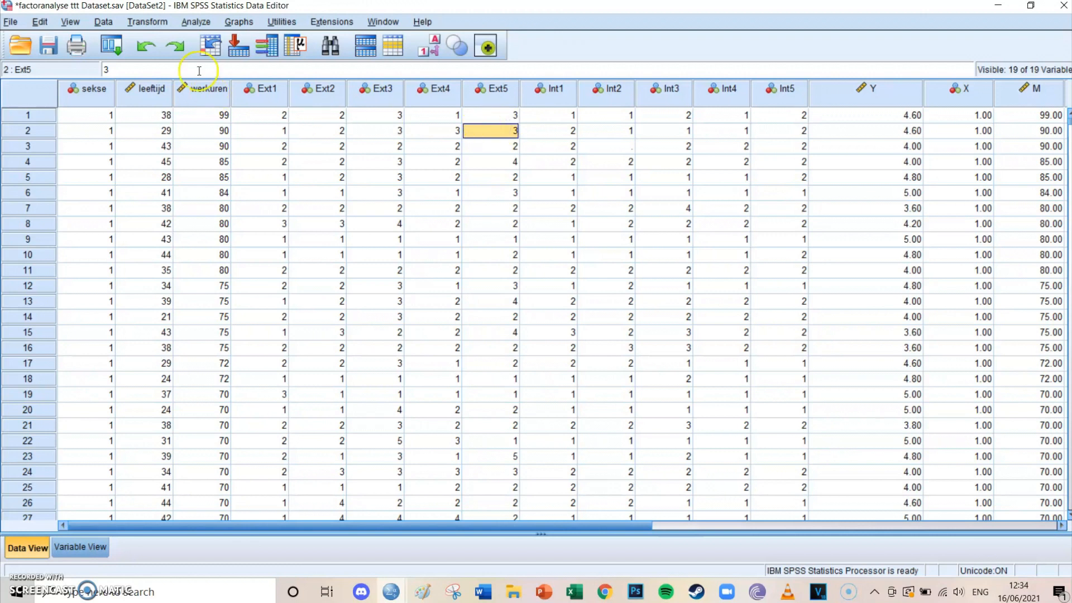
# Reopen the factor analysis setup and remove Ext5 from the analysed variables
pyautogui.click(191, 25)
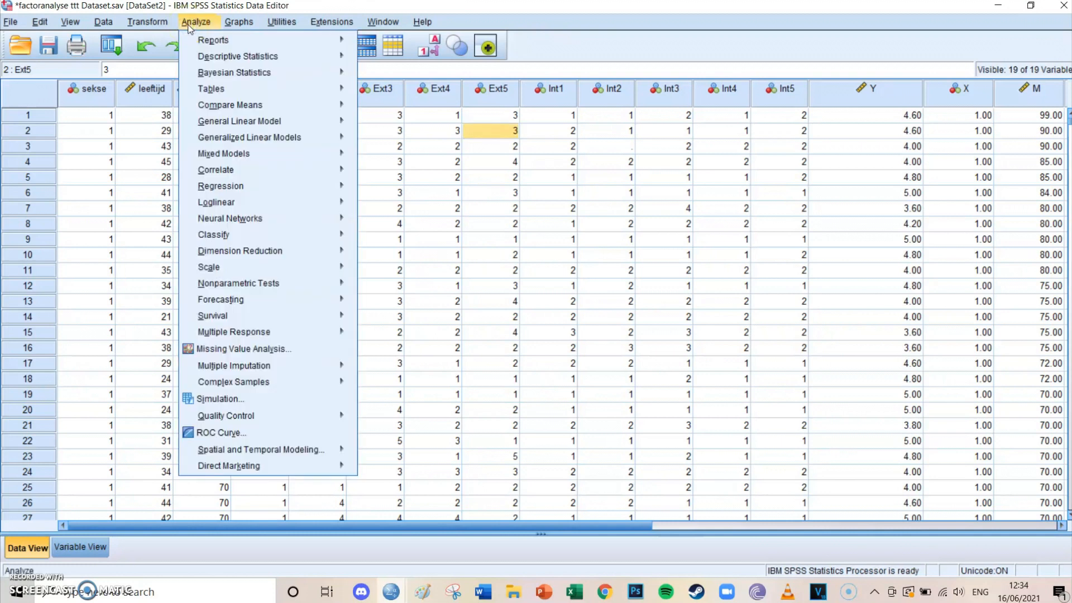
pyautogui.moveTo(284, 280)
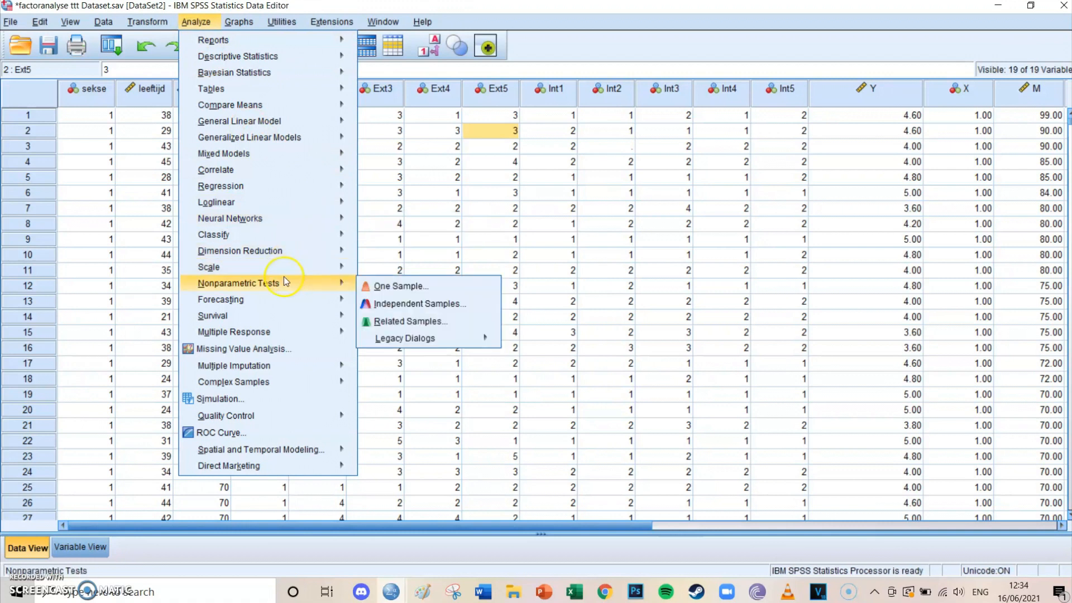
pyautogui.moveTo(293, 247)
pyautogui.click(364, 251)
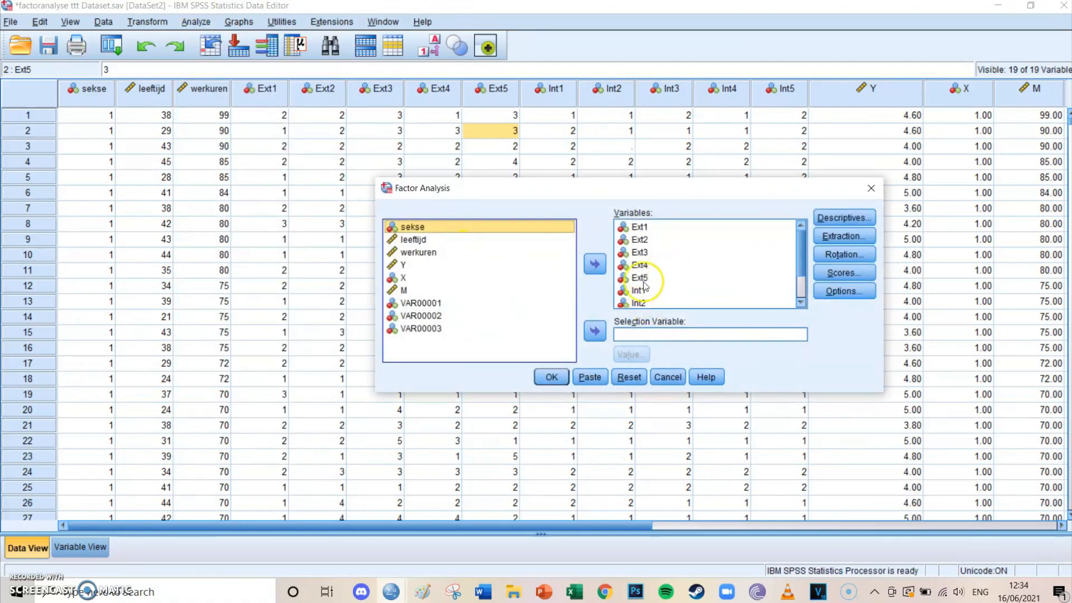
pyautogui.click(641, 276)
pyautogui.click(594, 263)
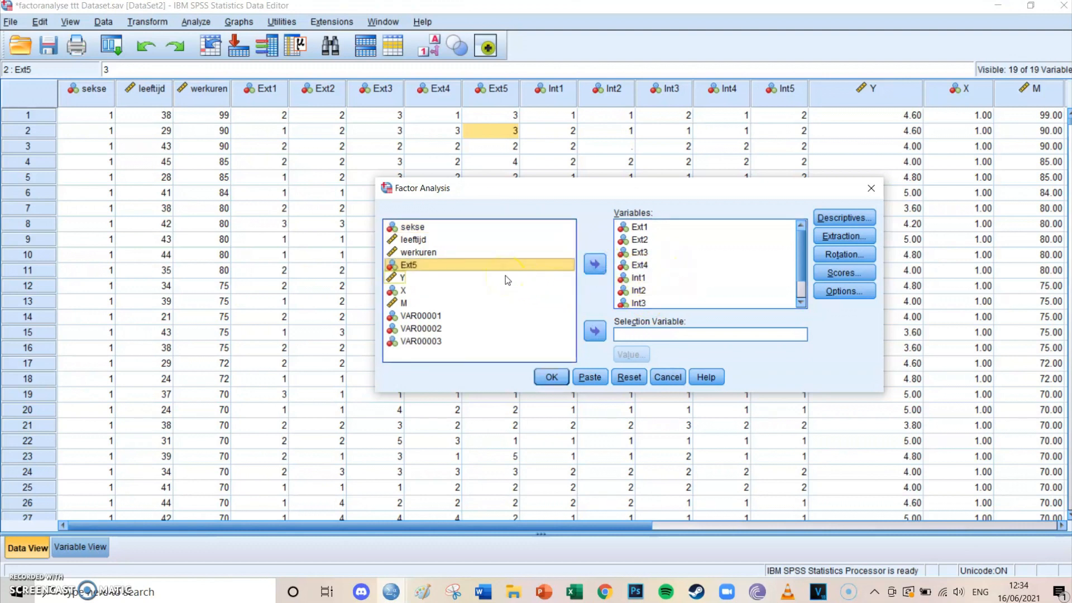
# Paste the factor analysis without Ext5 as syntax and run only that second FACTOR command
pyautogui.click(592, 384)
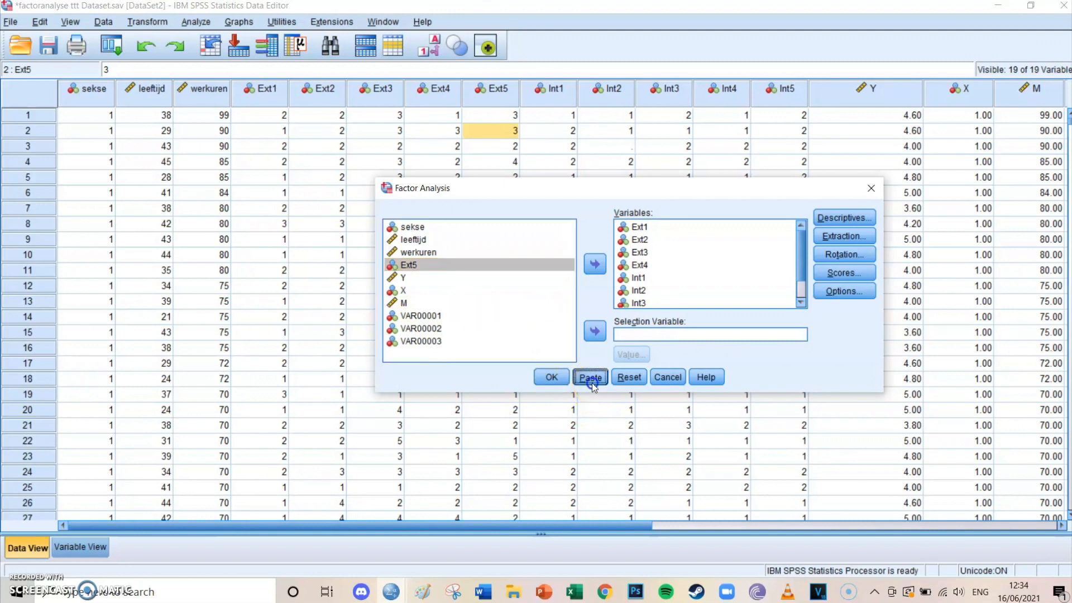
pyautogui.moveTo(391, 590)
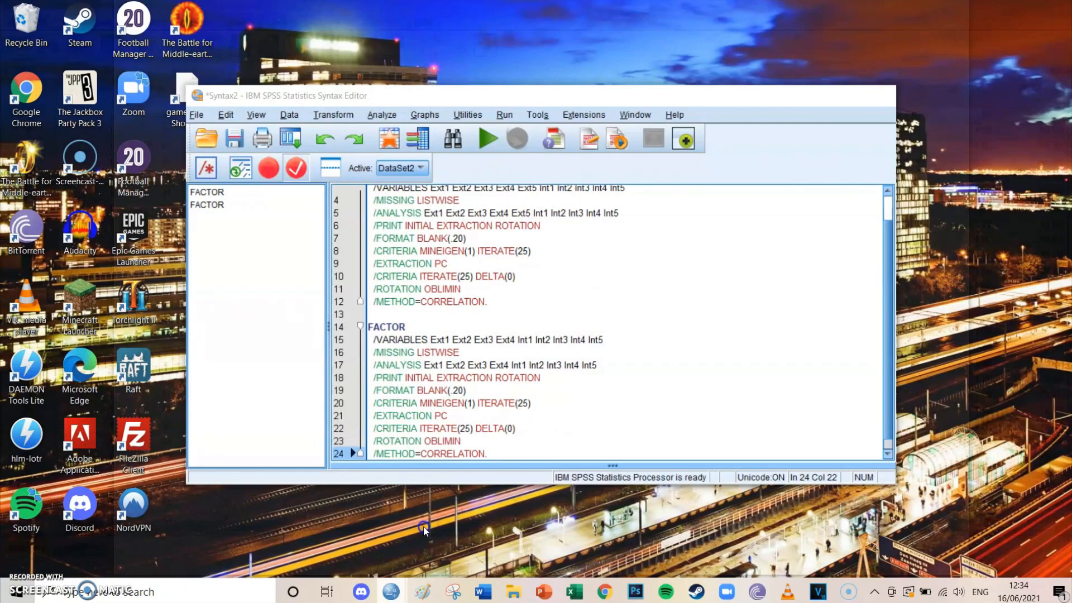
pyautogui.click(485, 479)
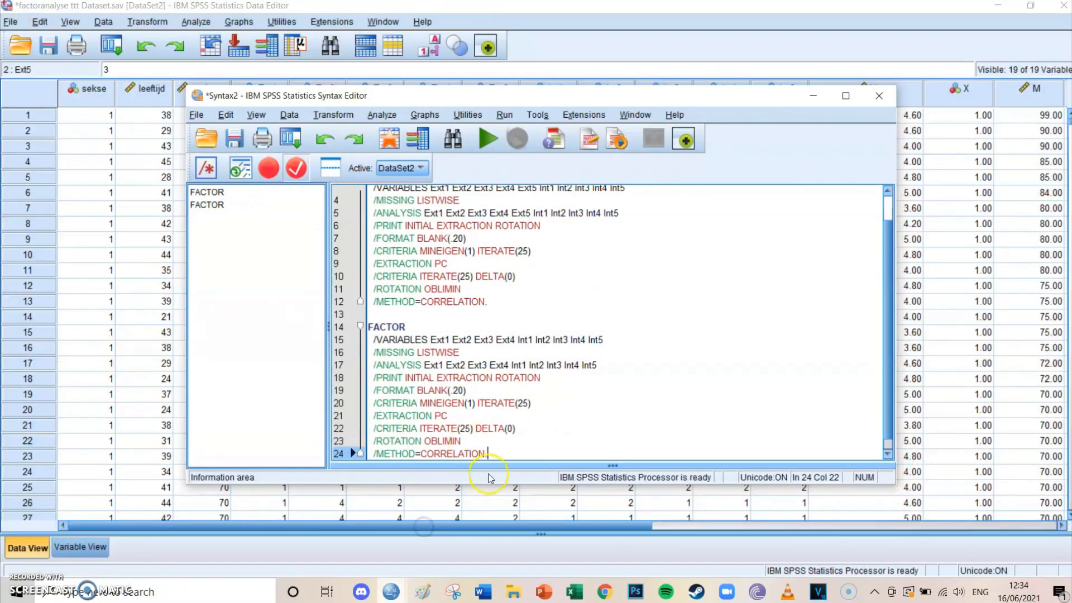
pyautogui.moveTo(488, 454); pyautogui.dragTo(368, 326)
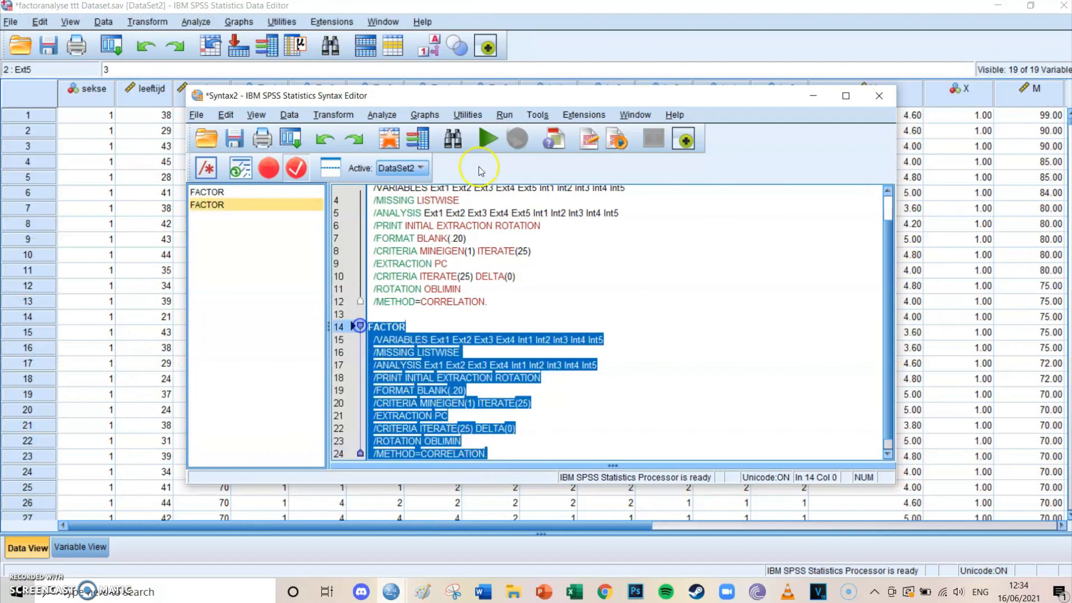
pyautogui.click(485, 141)
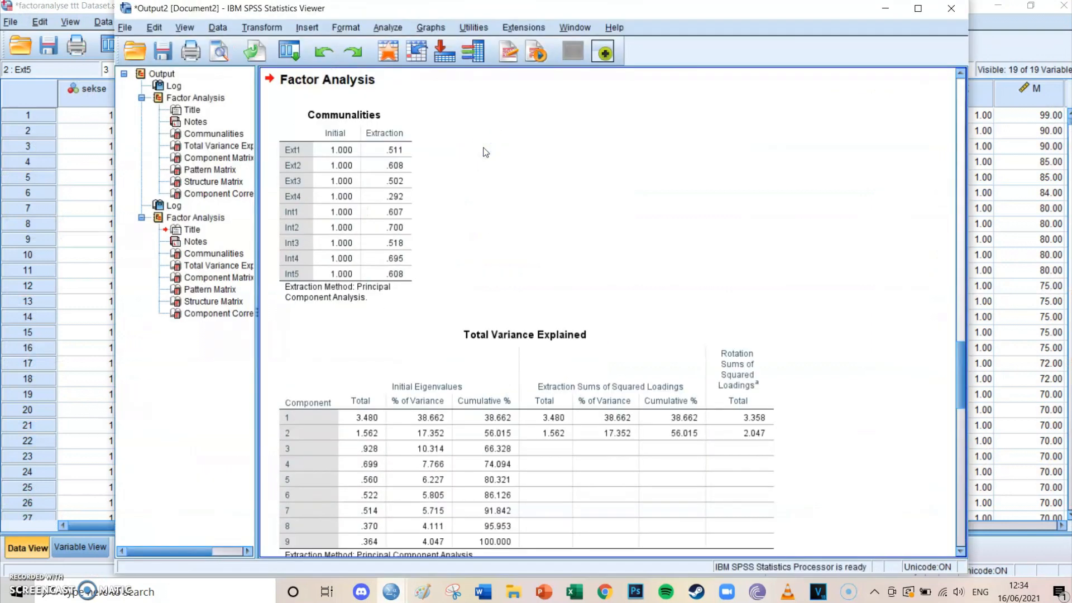
# Examine the Total Variance Explained and Component Matrix tables of the factor analysis without Ext5
pyautogui.click(564, 179)
pyautogui.scroll(-5, 565, 181)
pyautogui.click(544, 136)
pyautogui.scroll(2, 541, 140)
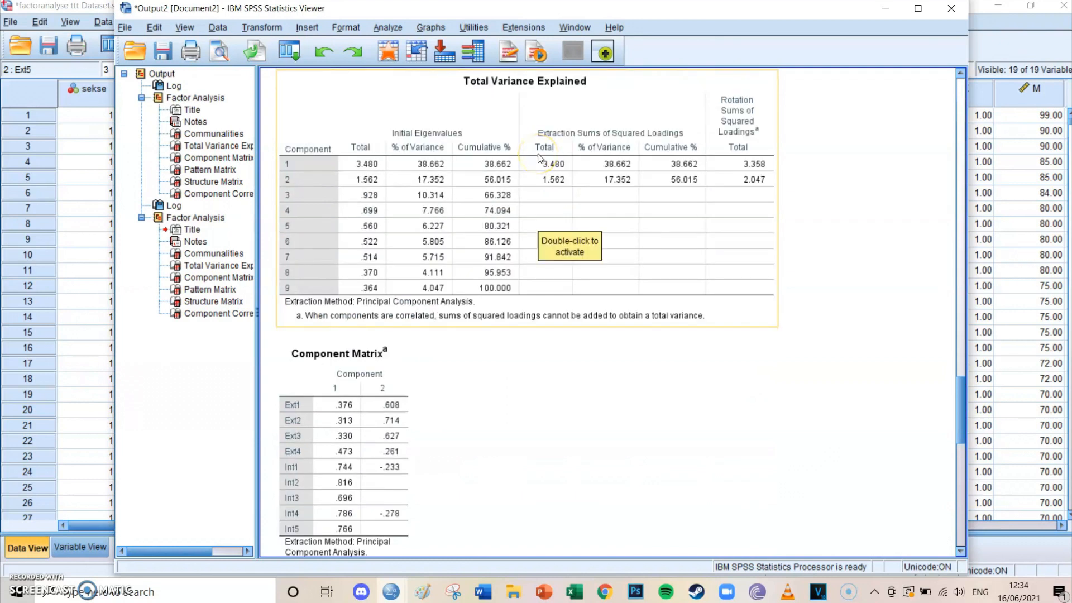
pyautogui.click(544, 168)
pyautogui.scroll(-3, 529, 184)
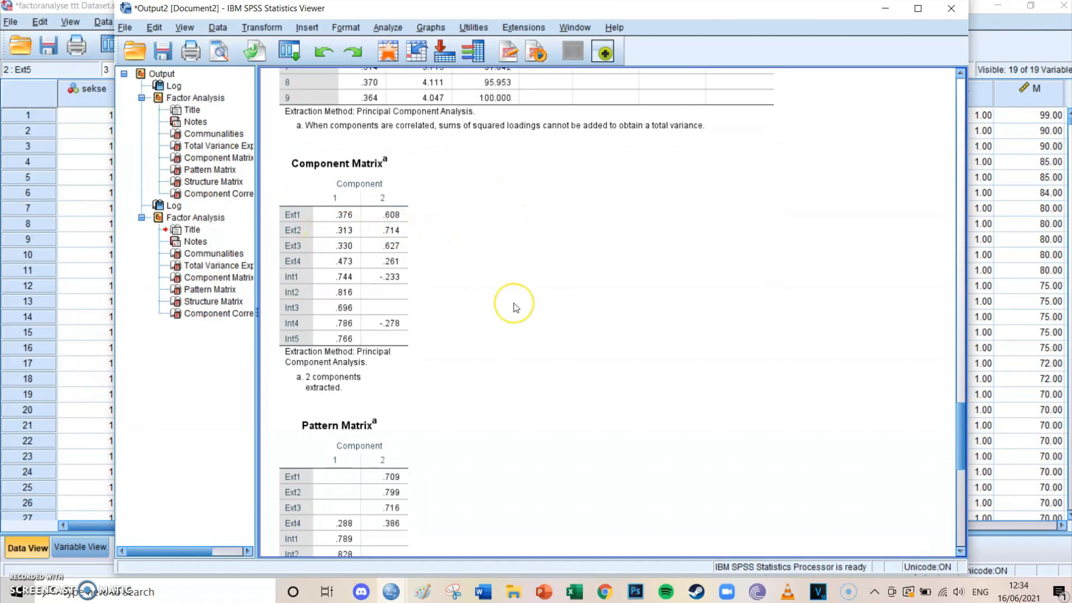
# Examine the new Pattern Matrix, comparing Ext4's loadings on both components and how the Ext and Int items group
pyautogui.scroll(-3, 513, 306)
pyautogui.click(353, 281)
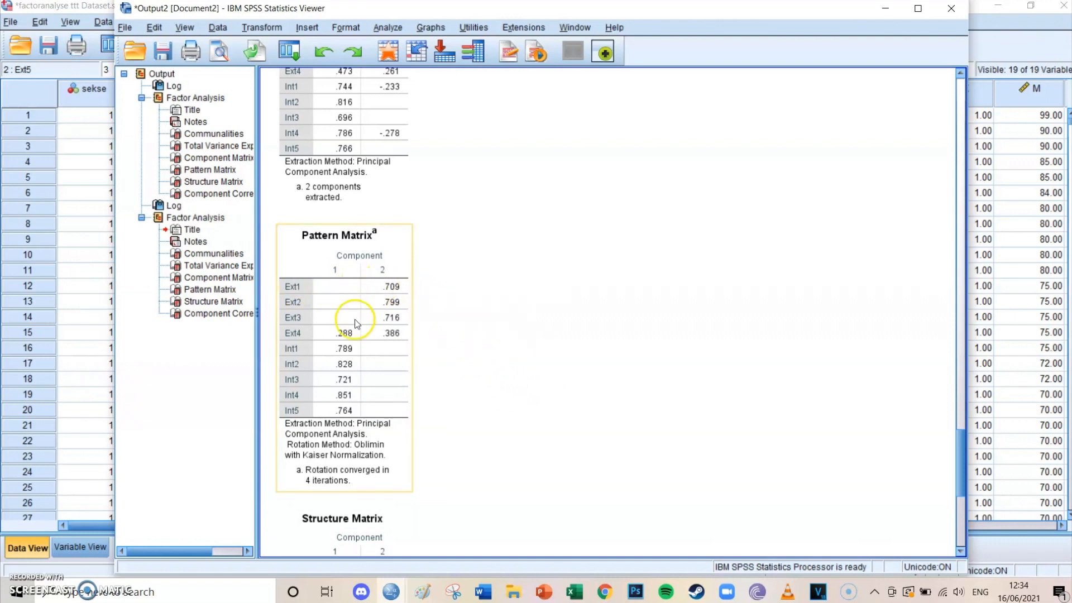
pyautogui.click(420, 341)
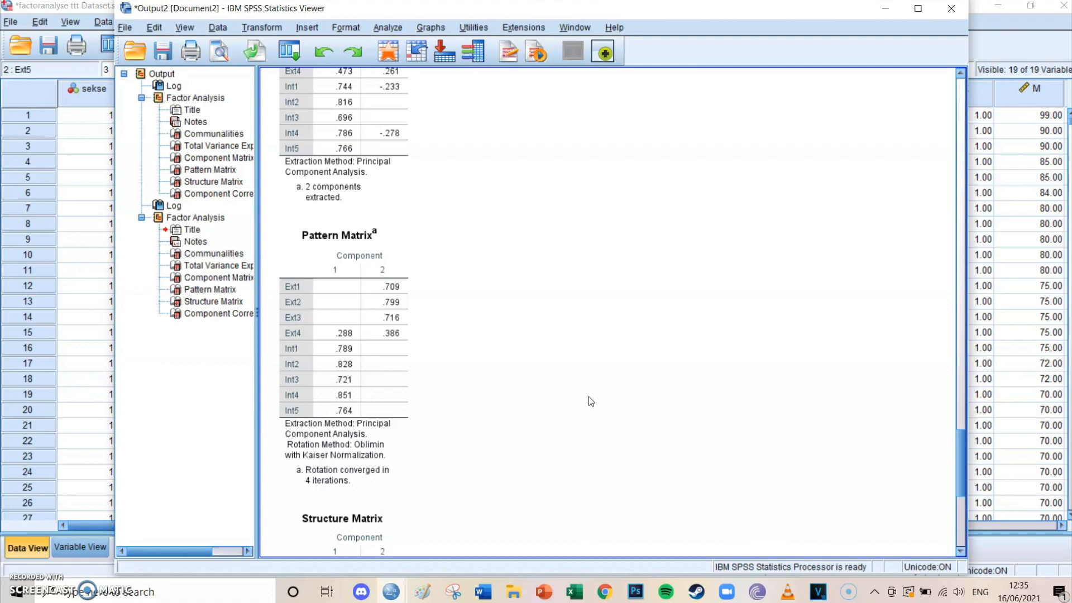
pyautogui.click(322, 338)
pyautogui.click(460, 345)
pyautogui.click(410, 279)
pyautogui.click(383, 266)
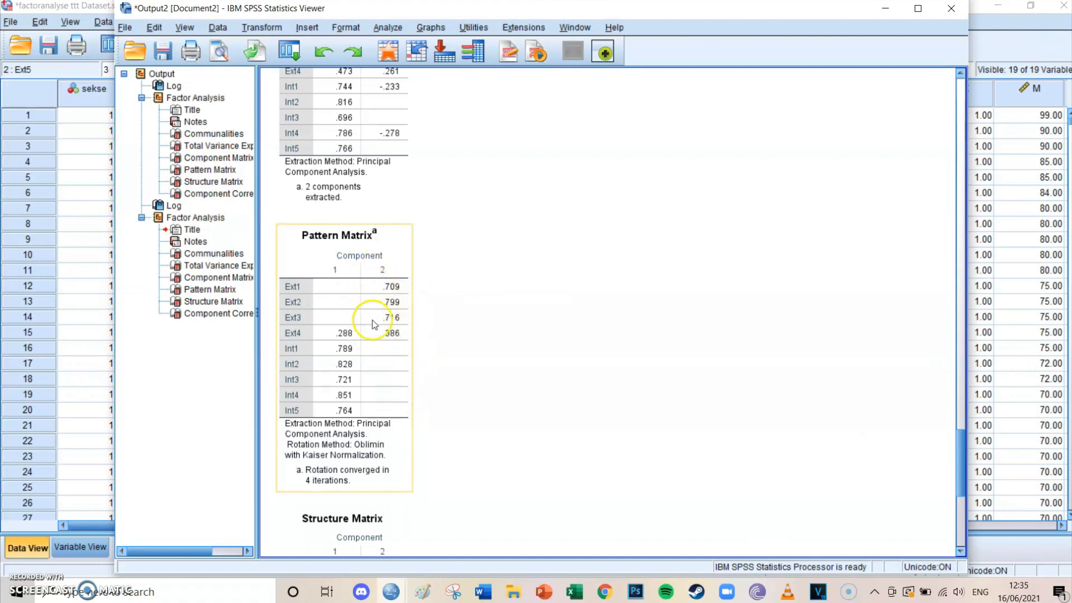
pyautogui.click(266, 459)
pyautogui.click(274, 372)
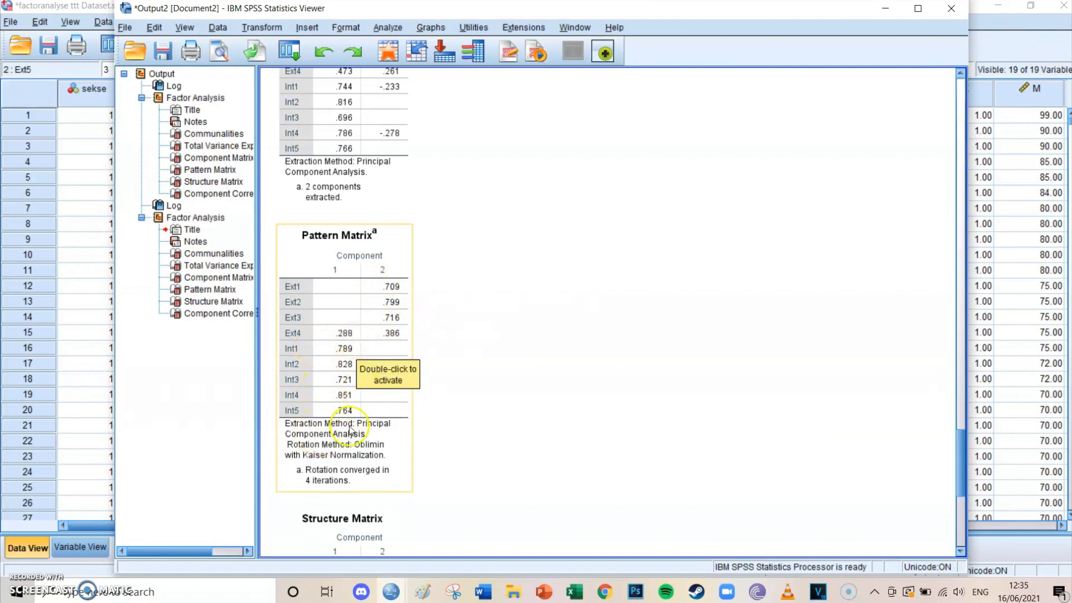
pyautogui.click(501, 400)
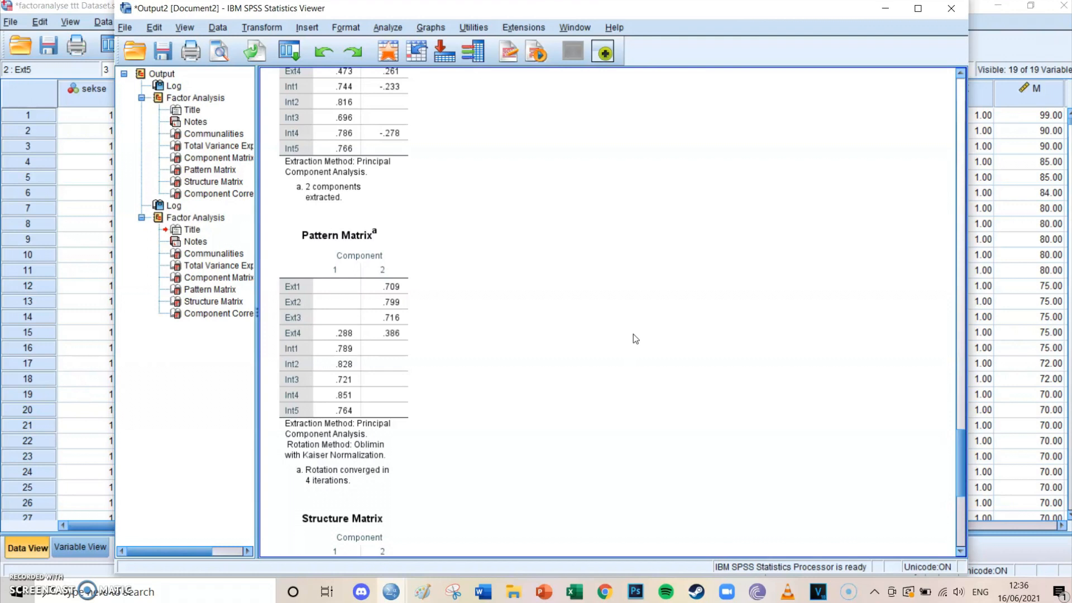
pyautogui.click(385, 334)
pyautogui.click(383, 359)
pyautogui.click(501, 342)
pyautogui.click(358, 336)
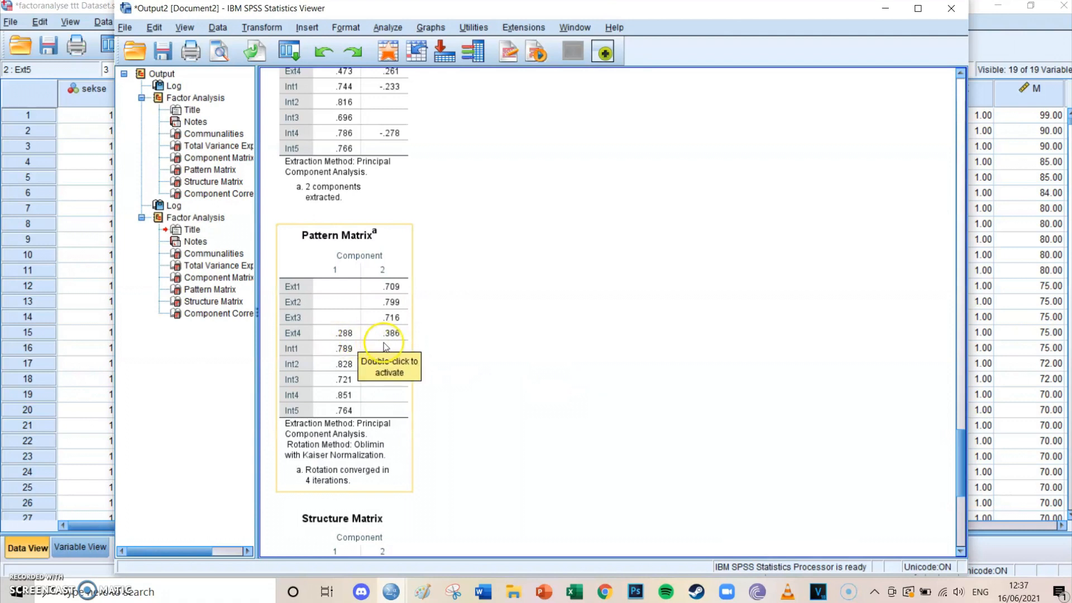
pyautogui.click(424, 348)
pyautogui.click(392, 348)
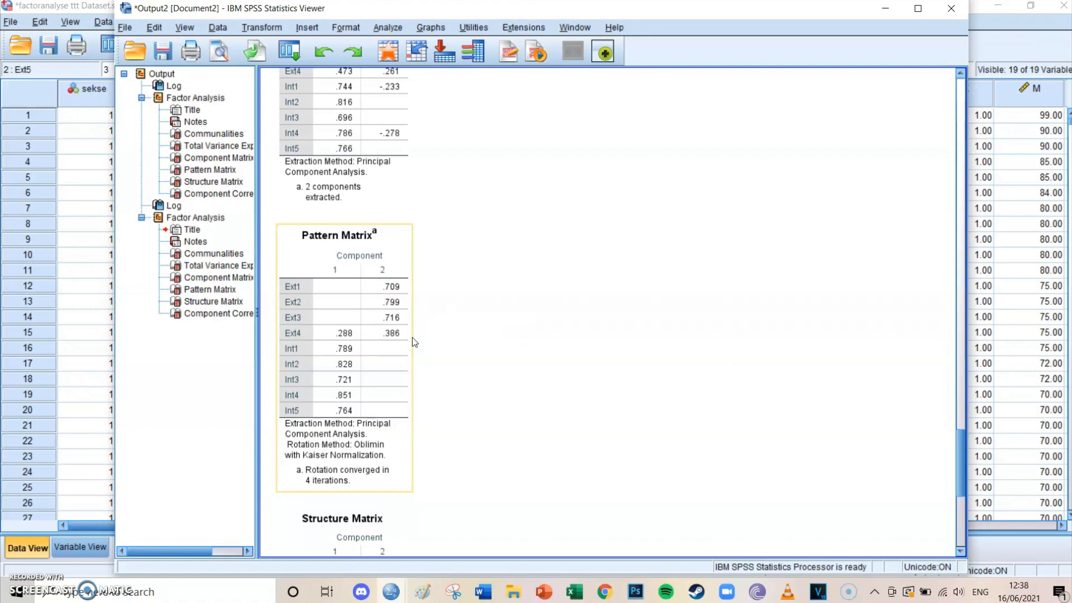
pyautogui.click(434, 330)
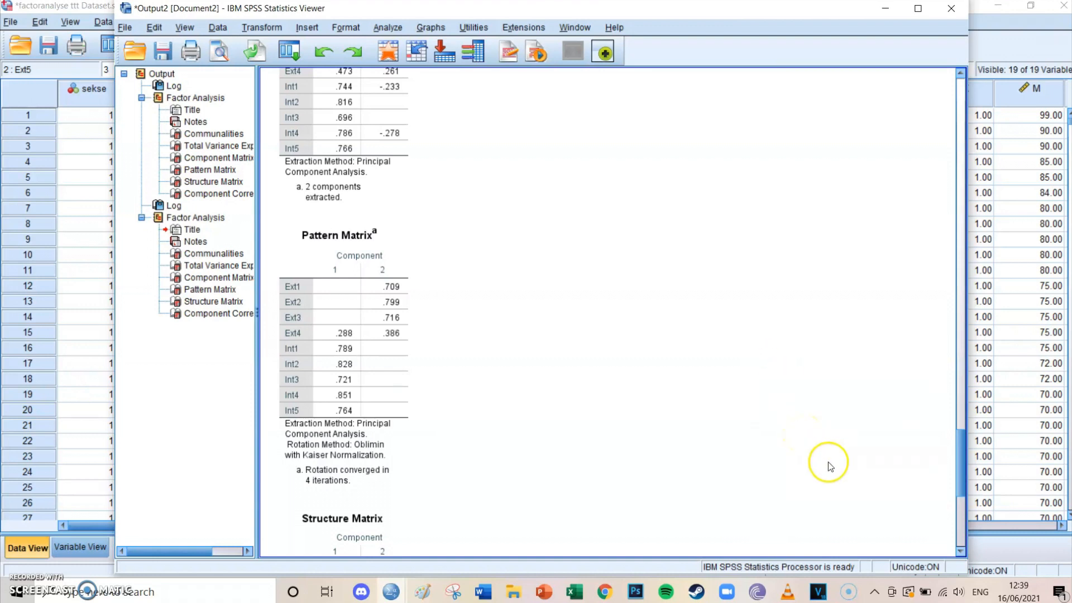
pyautogui.click(844, 585)
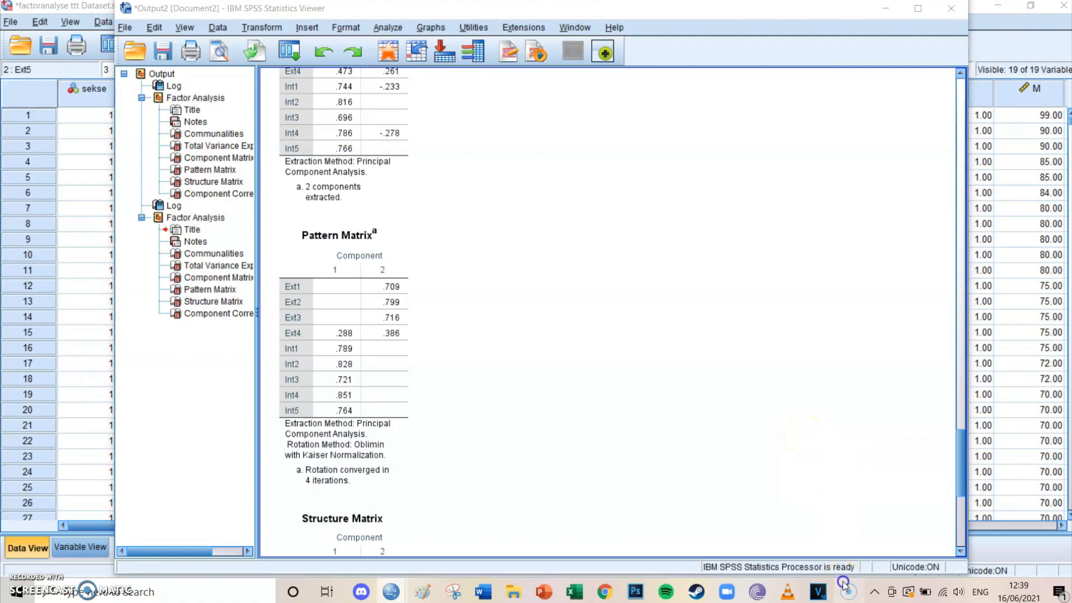